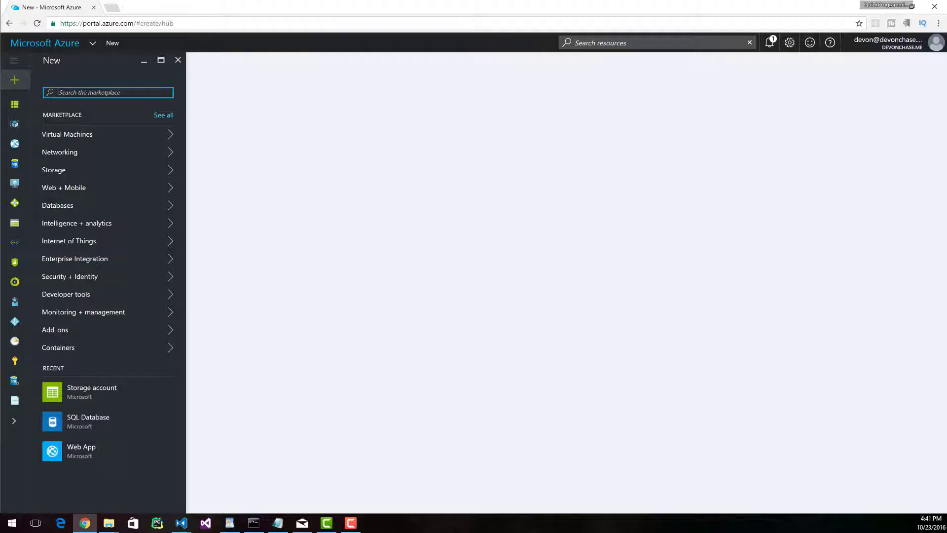
- Search the marketplace for mediawiki and start creating the MediaWiki offering published by Hallo Welt! - Medienwerkstatt GmbH
text(mediawiki)
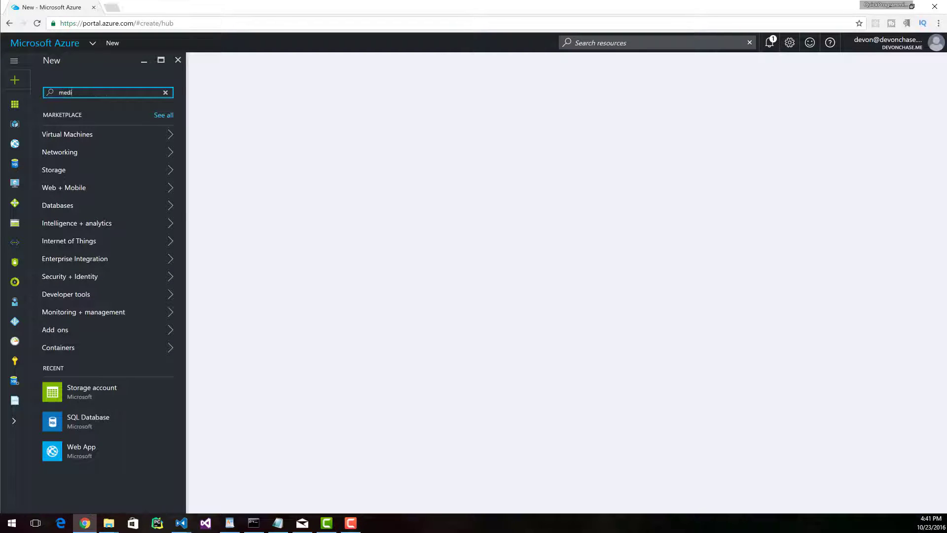
key(Return)
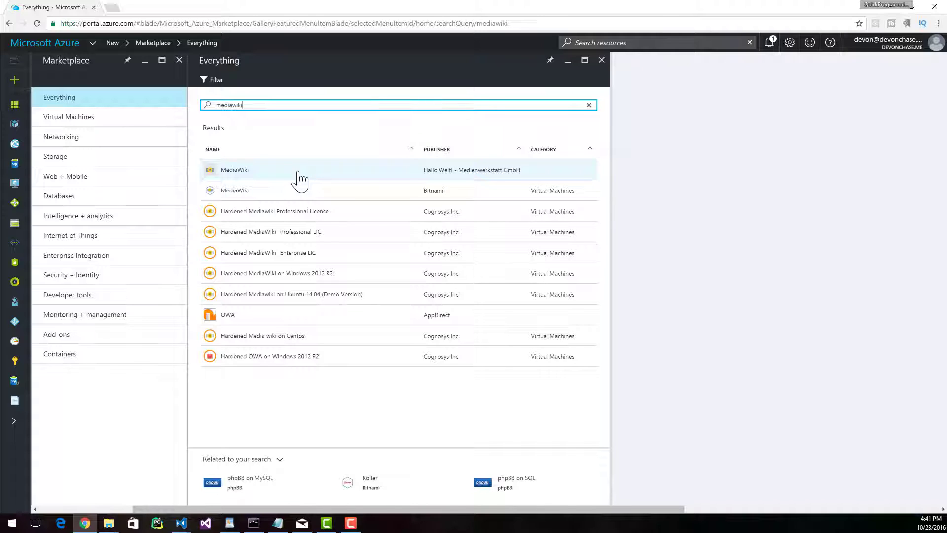
click(299, 181)
click(644, 478)
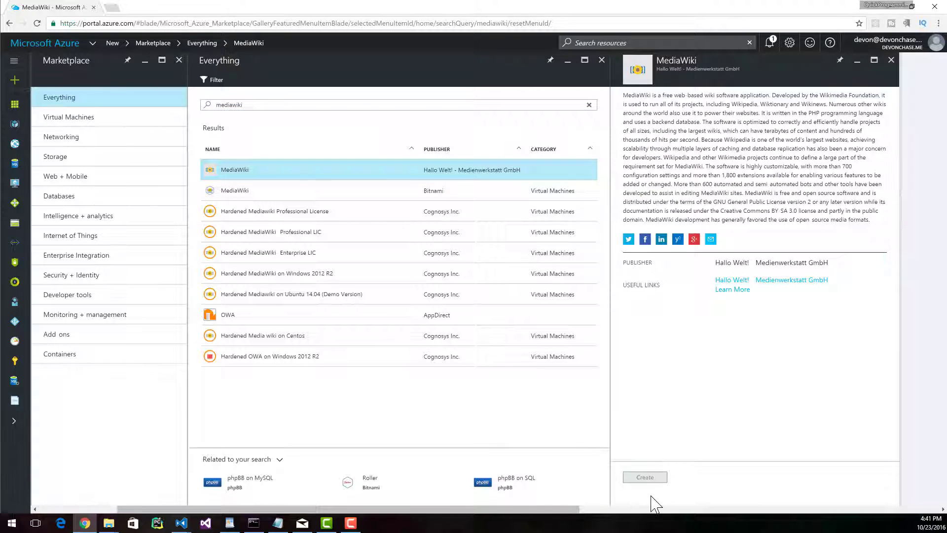
- Name the app hallowiki and specify a new resource group called wikirg
click(115, 117)
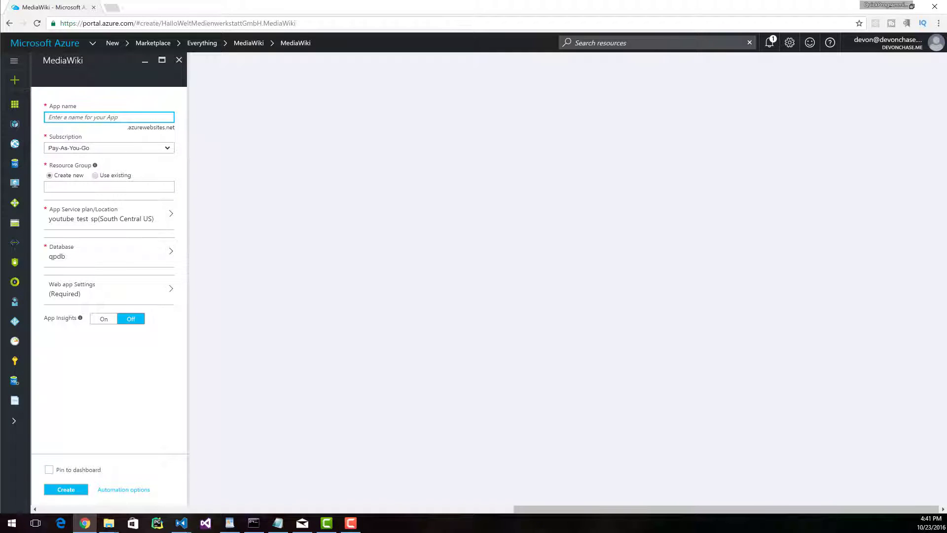
text(hallowiki)
key(Tab)
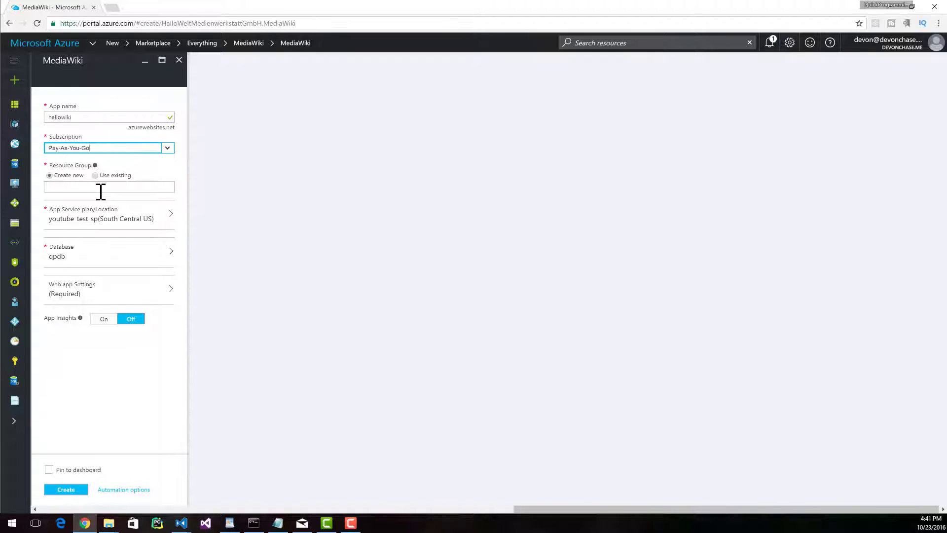
click(81, 186)
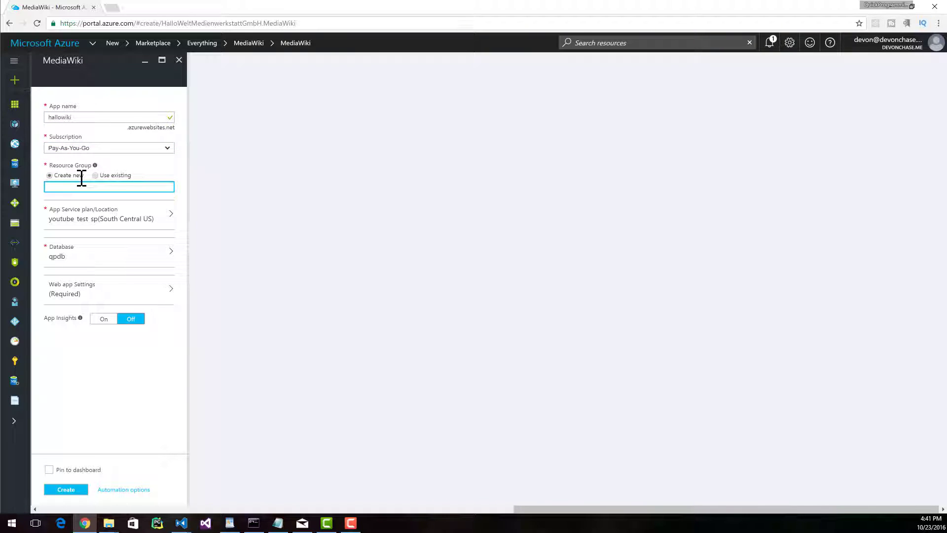
text(wikirg)
- Create a new App Service plan named wikisp and choose its pricing tier from the full list of tiers
click(128, 216)
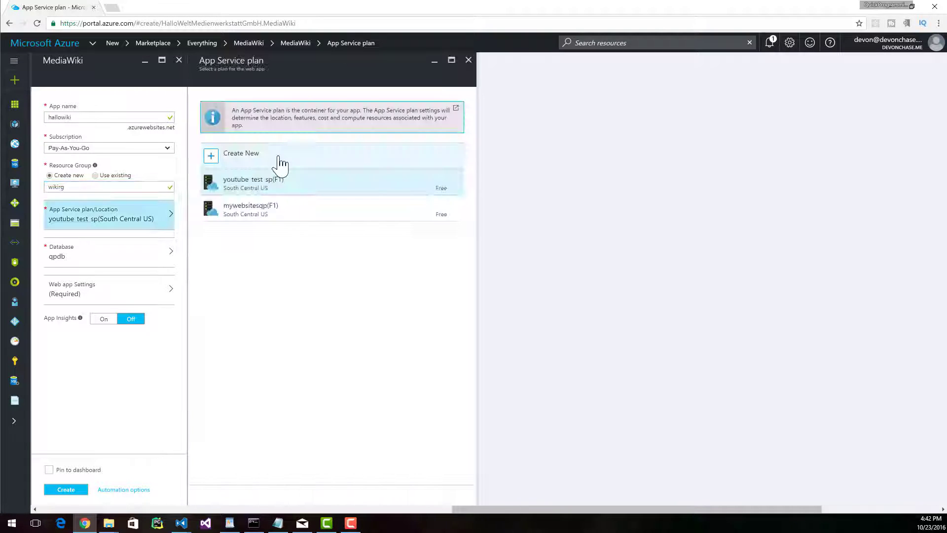
click(279, 163)
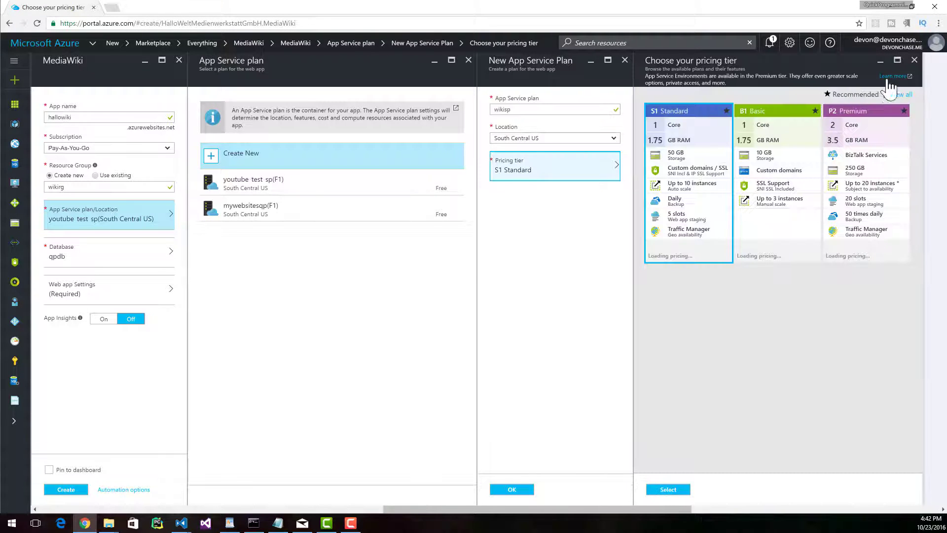
click(894, 95)
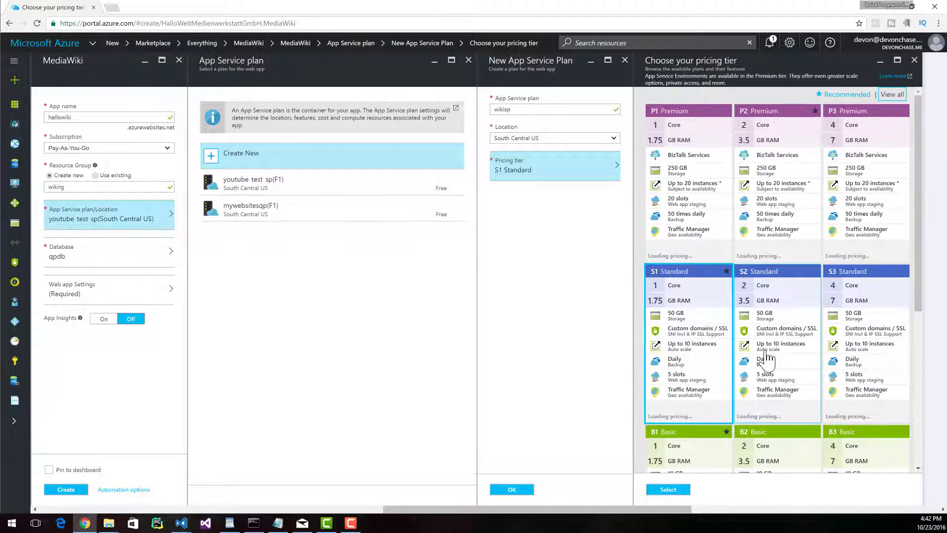
scroll(789, 352, down, 3)
click(715, 377)
click(667, 490)
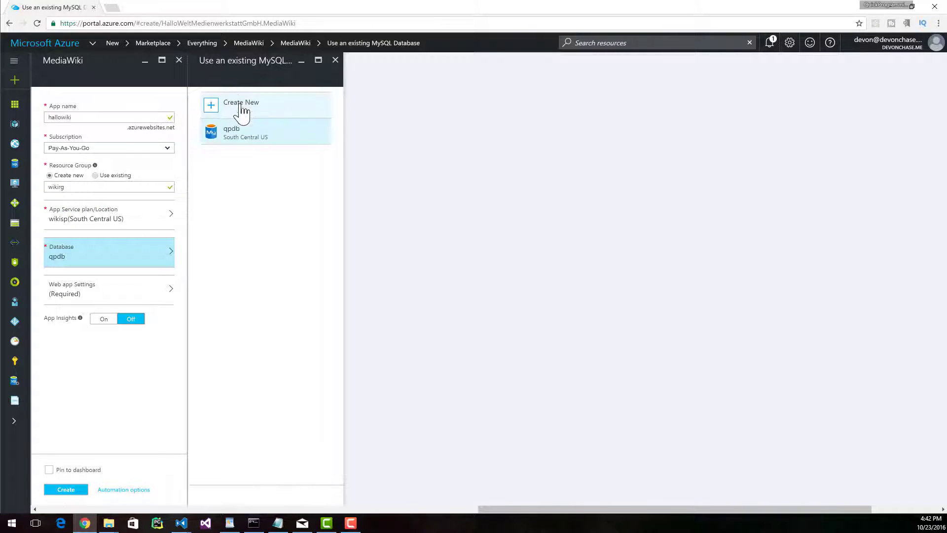
- Set up a new MySQL database named hallowikidb with the Shared database type
click(274, 113)
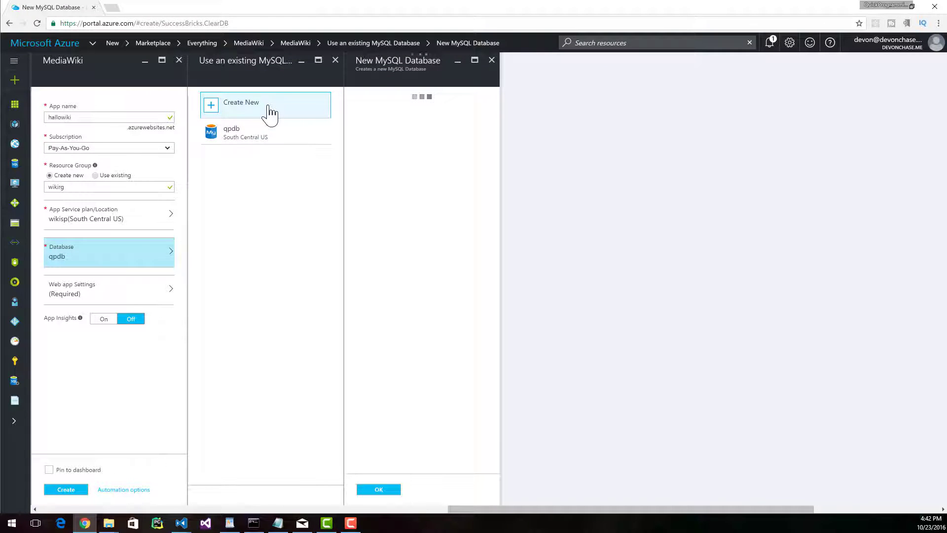
click(383, 110)
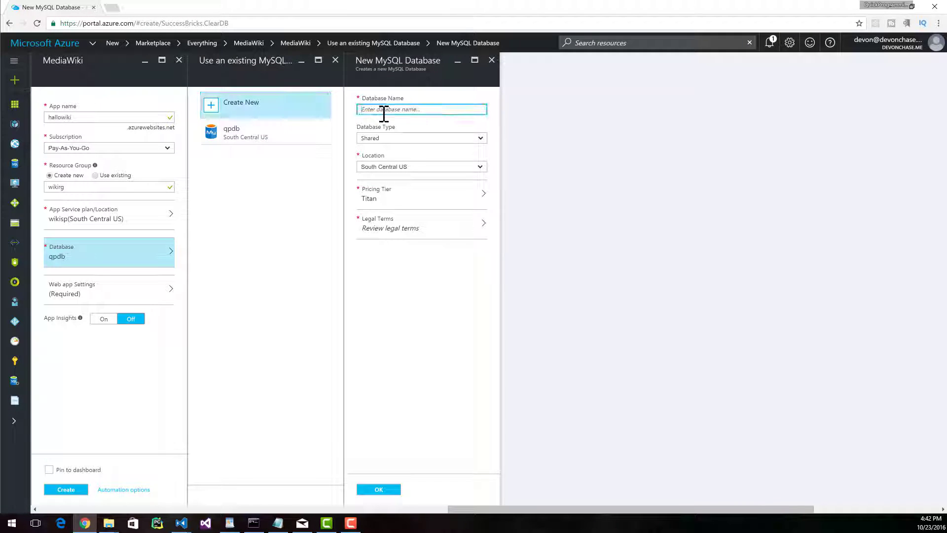
text(hallowikidb)
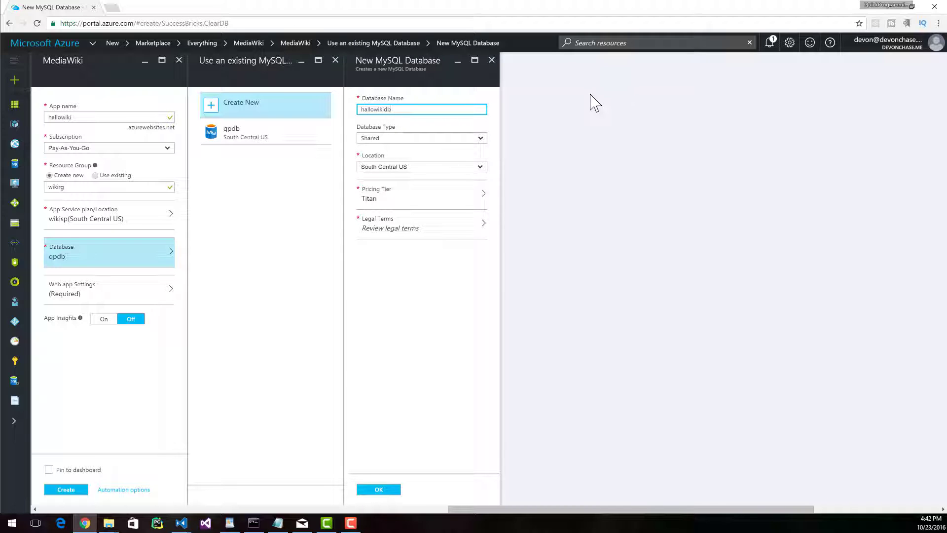
click(380, 138)
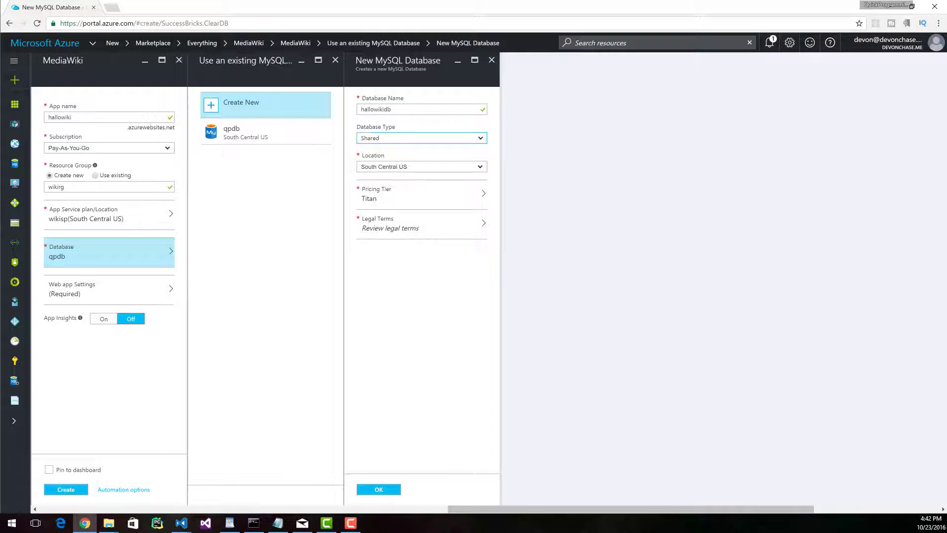
click(382, 138)
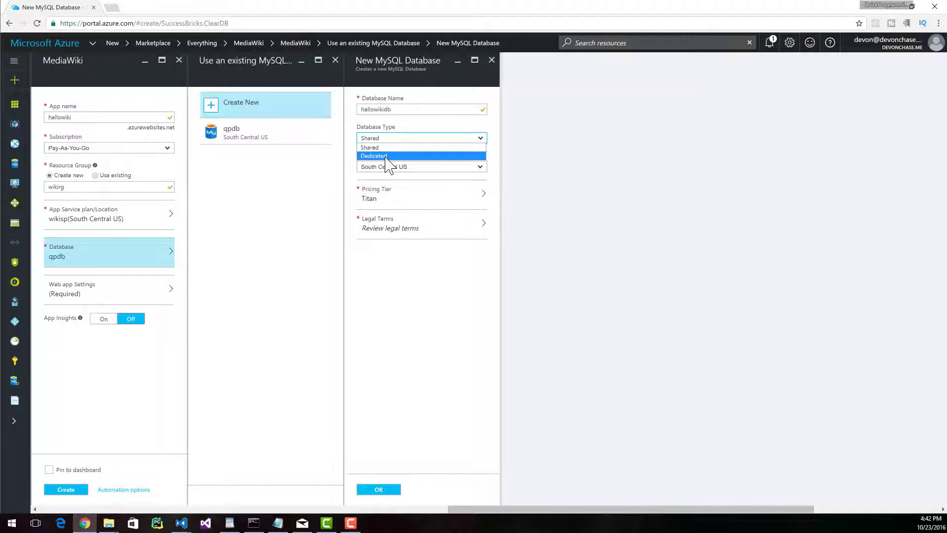
- Choose the Mercury pricing tier for the new database and accept its legal terms by purchasing
click(404, 195)
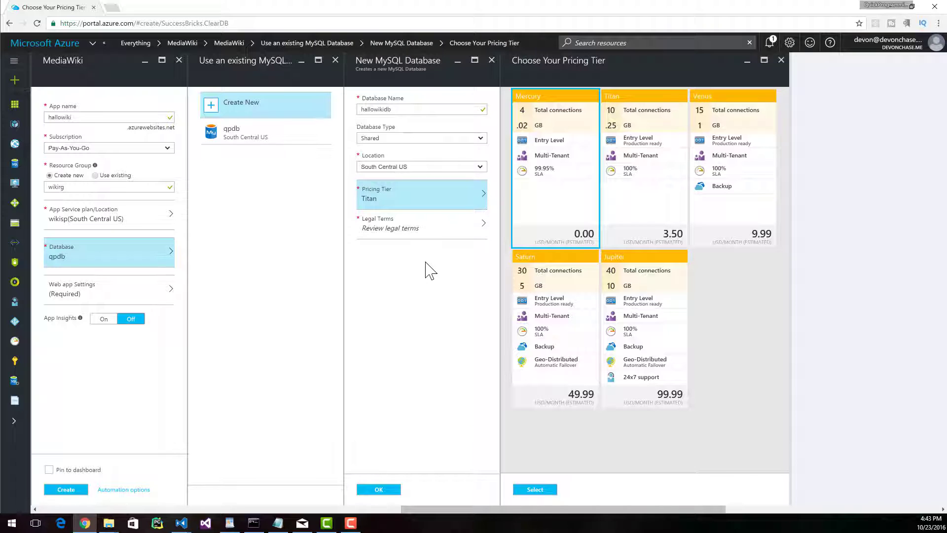
click(380, 233)
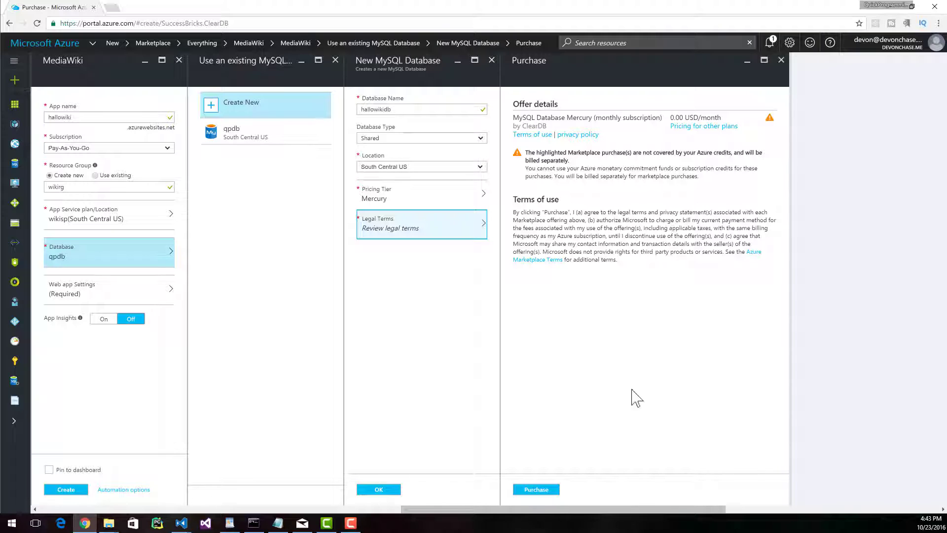
click(536, 490)
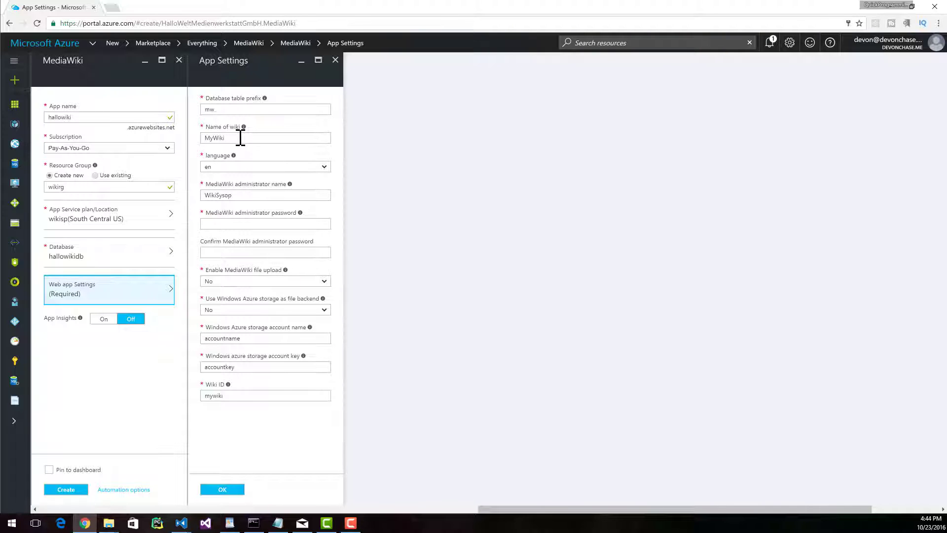
- Set the wiki language to en in the web app settings
click(247, 167)
click(247, 167)
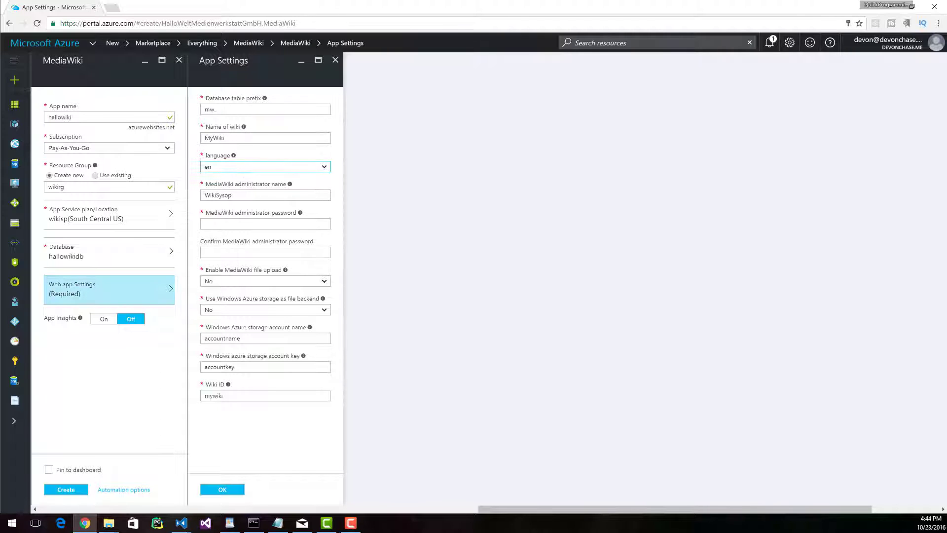
click(246, 167)
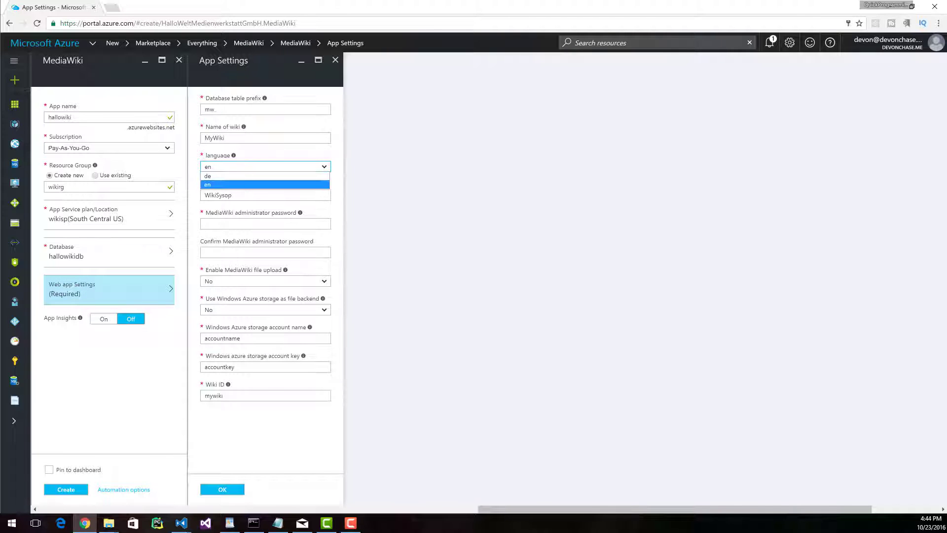
click(236, 183)
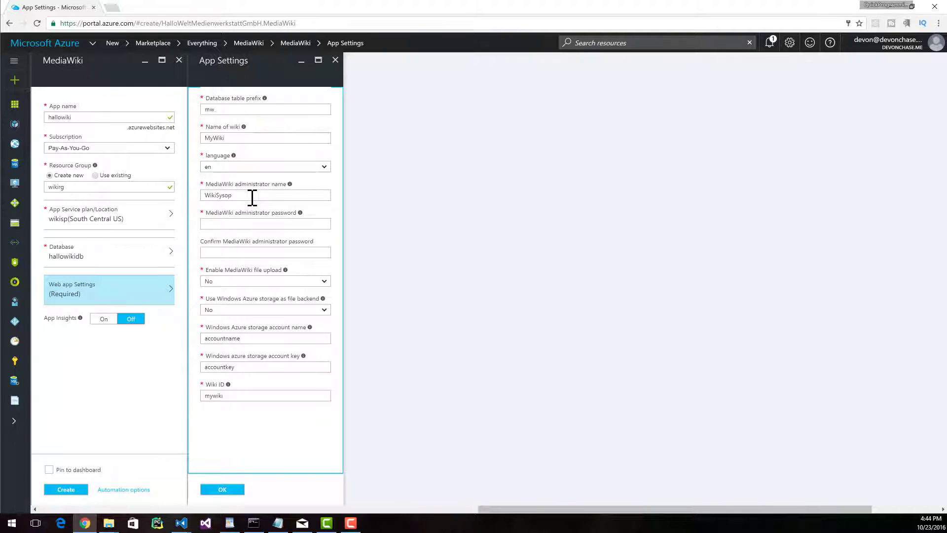
- Enter the MediaWiki administrator's name and fill in and confirm the administrator password
double_click(254, 197)
text(devon)
key(Tab)
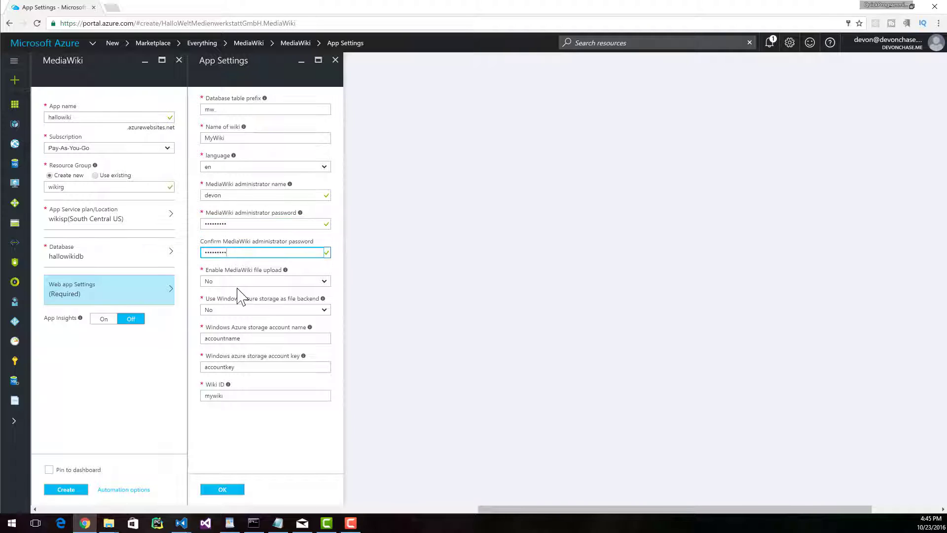
- Read the help for the MediaWiki file upload option and set file upload to No
click(285, 271)
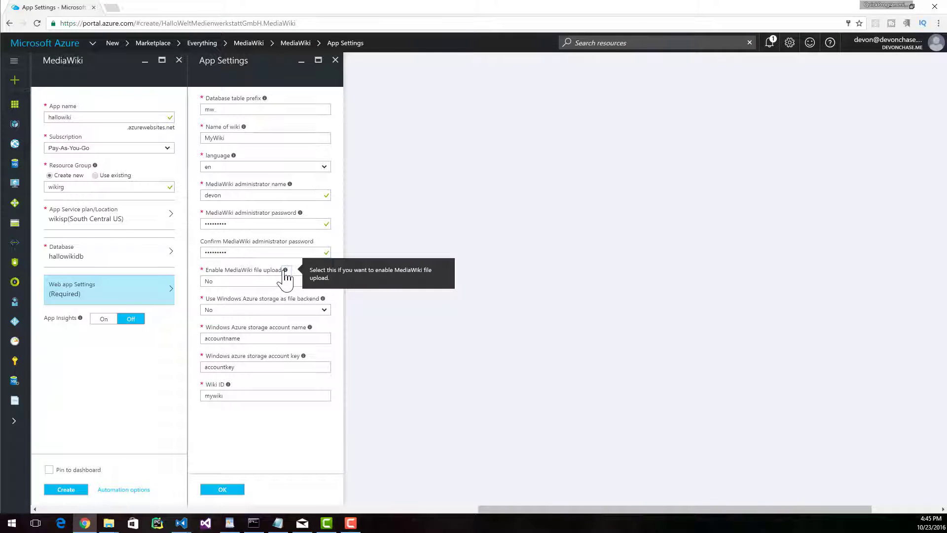
click(269, 272)
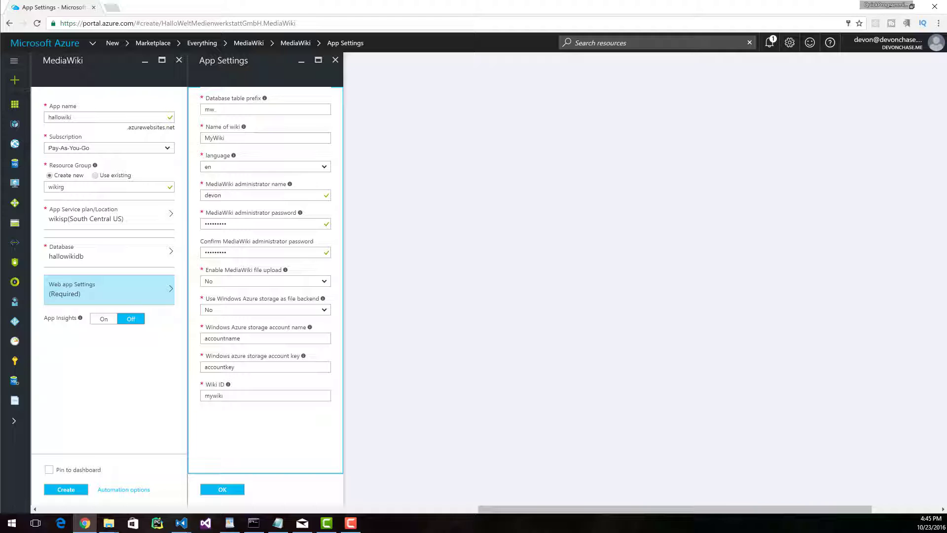
click(234, 282)
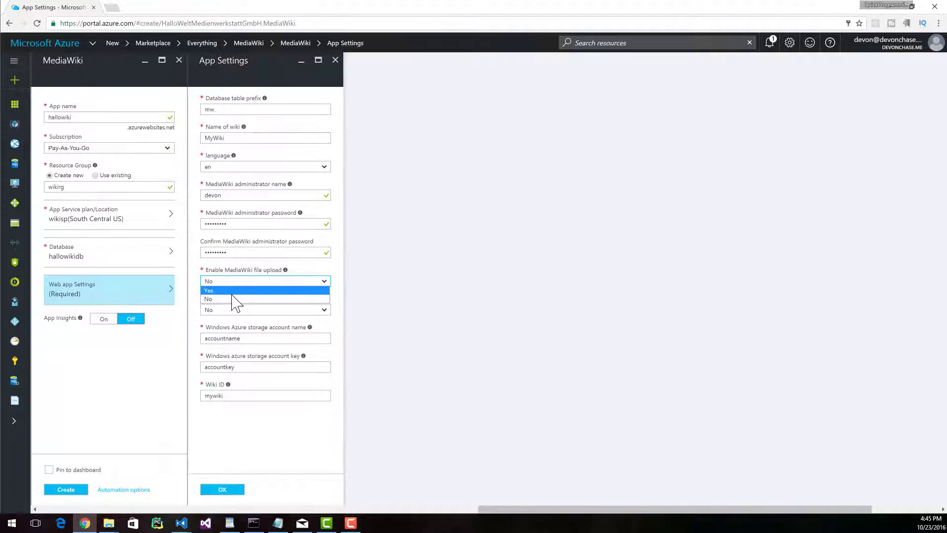
click(233, 290)
click(237, 281)
click(231, 298)
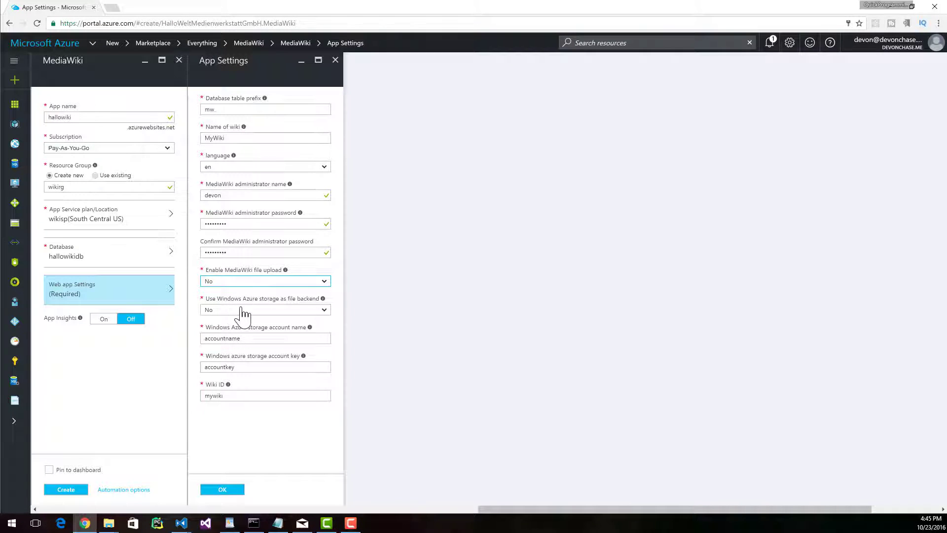
- Set the use of Windows Azure storage as file backend to Yes
click(243, 323)
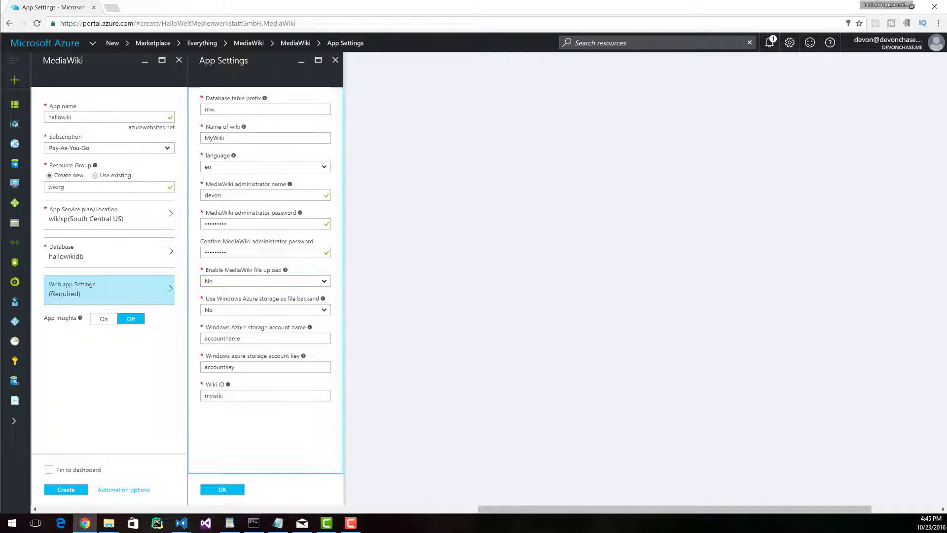
click(251, 311)
click(247, 329)
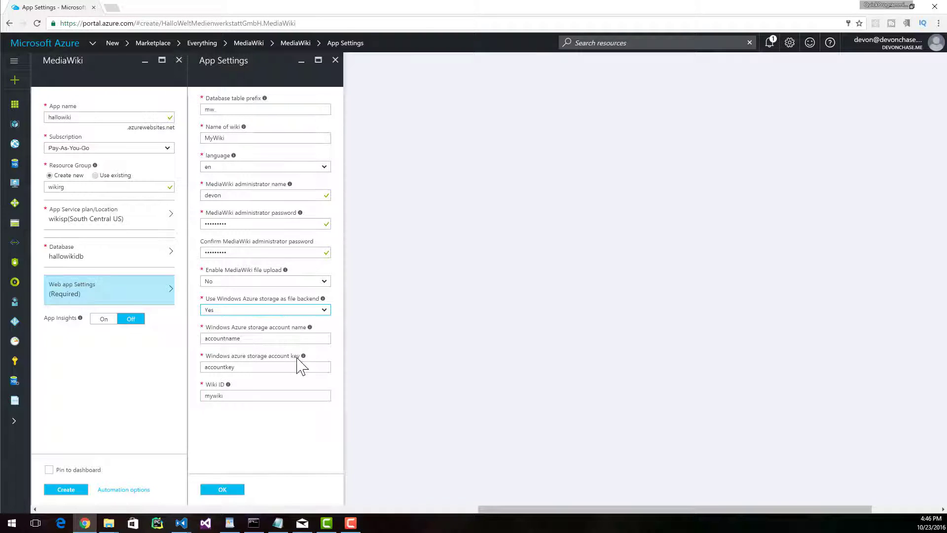
- Enter hallowikistorageaccount as the Windows Azure storage account name and fill in the storage account key
double_click(239, 340)
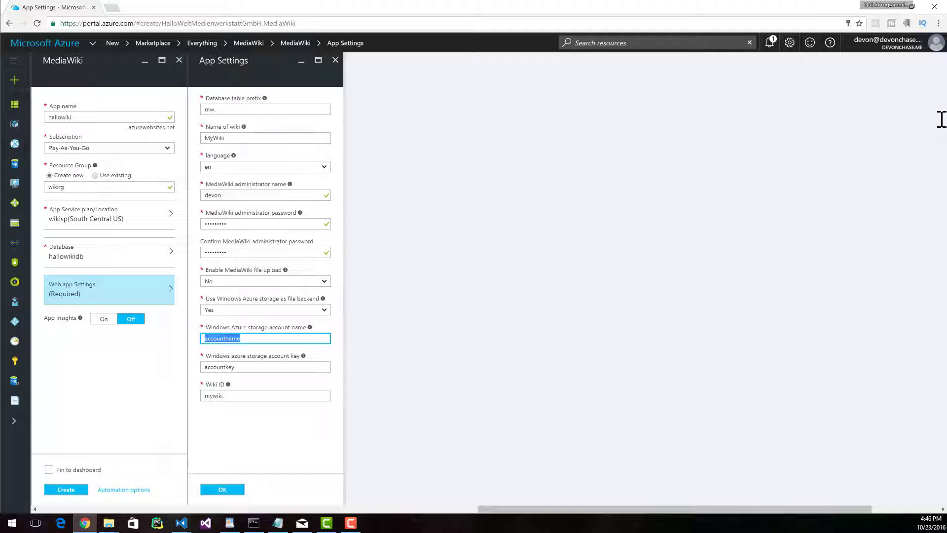
text(hallowikistorageaccount)
key(Tab)
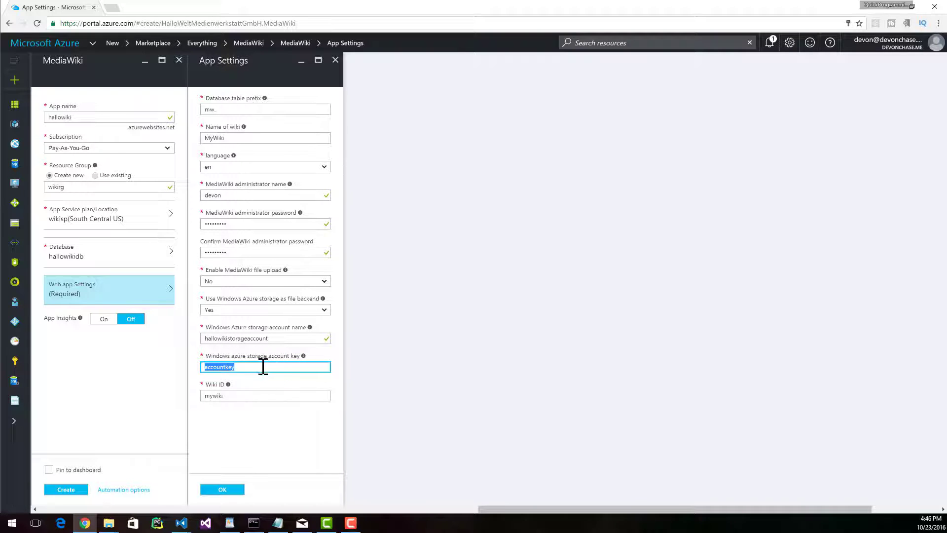
click(240, 367)
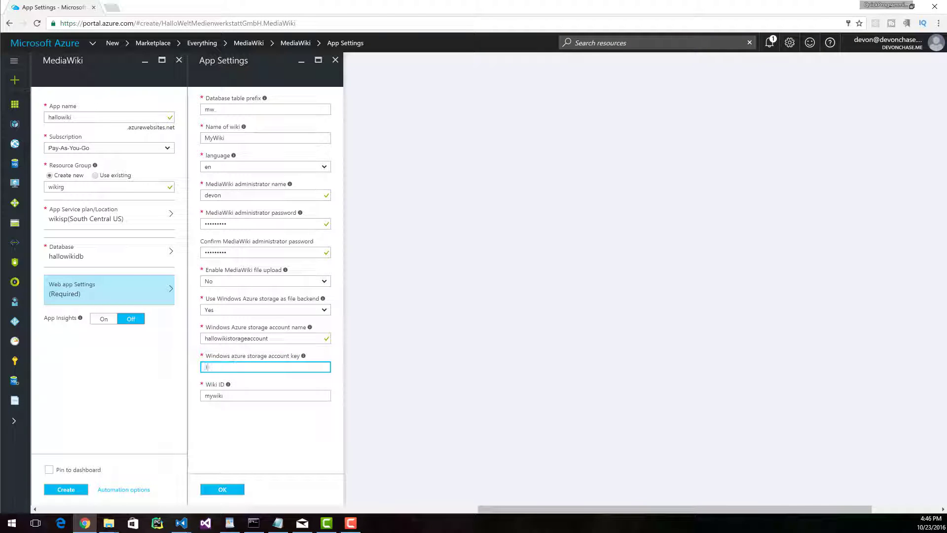
- Read the help on the Wiki ID's naming rules and check the Wiki ID entered in the field
click(238, 395)
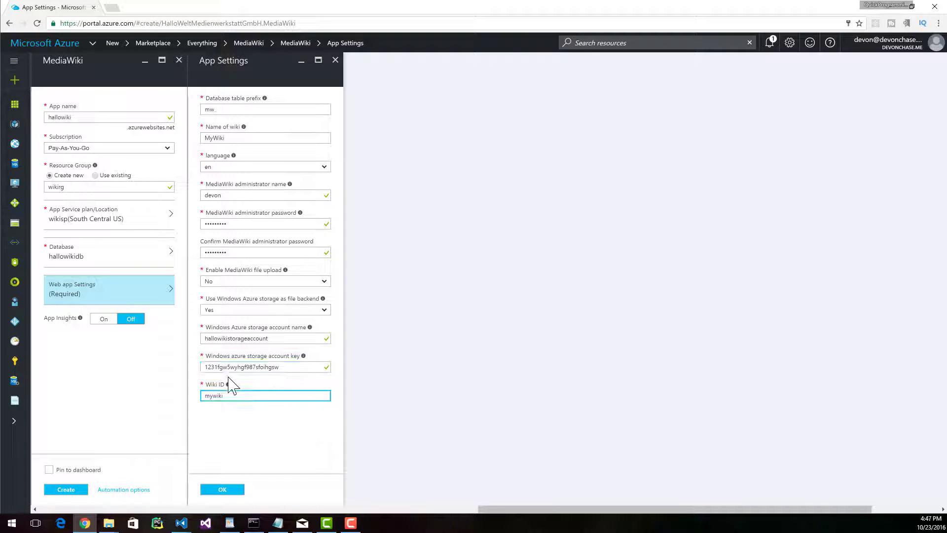
click(228, 384)
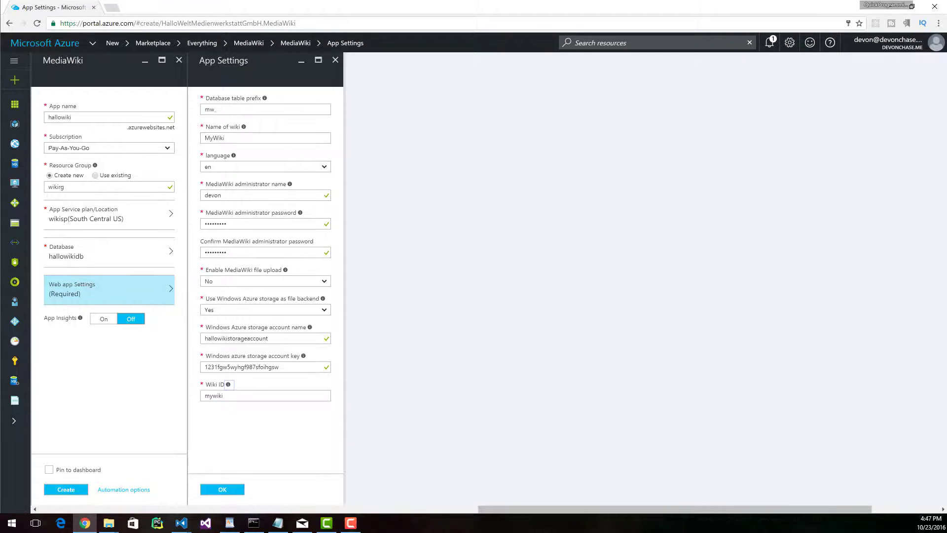
mouse_move(227, 386)
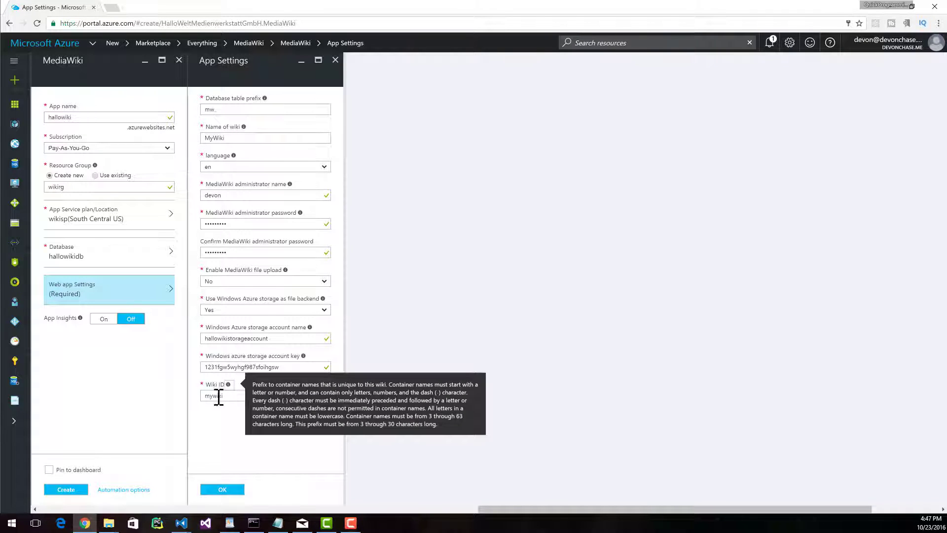
click(221, 396)
double_click(221, 396)
click(294, 400)
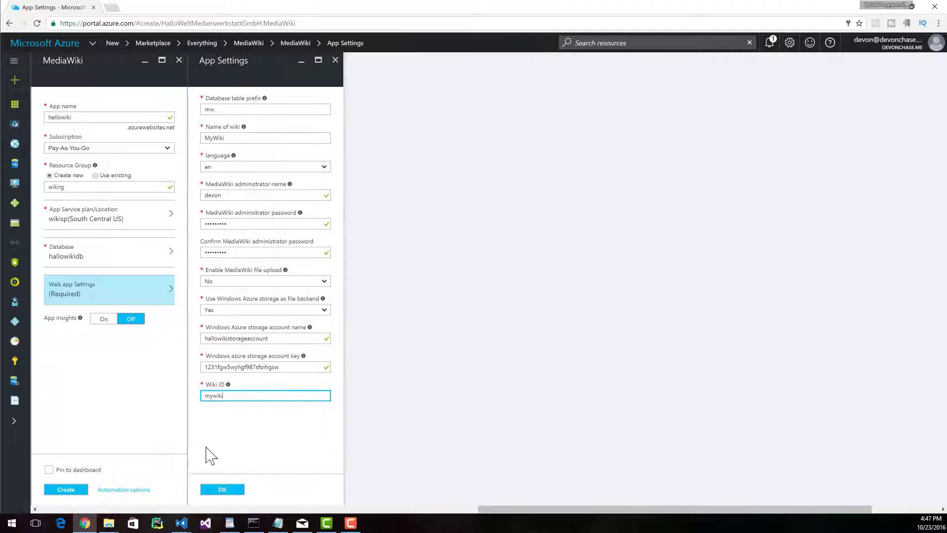
- Set the Wiki ID to hallowiki, accept the app settings, and create the MediaWiki app pinned to the dashboard
drag(224, 396, 174, 394)
text(hallowiki)
key(Return)
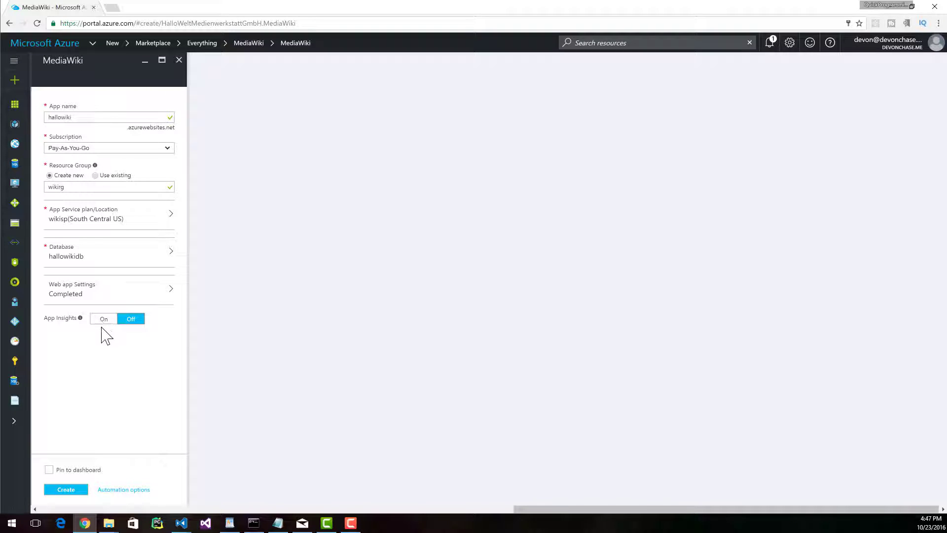
click(49, 470)
click(66, 489)
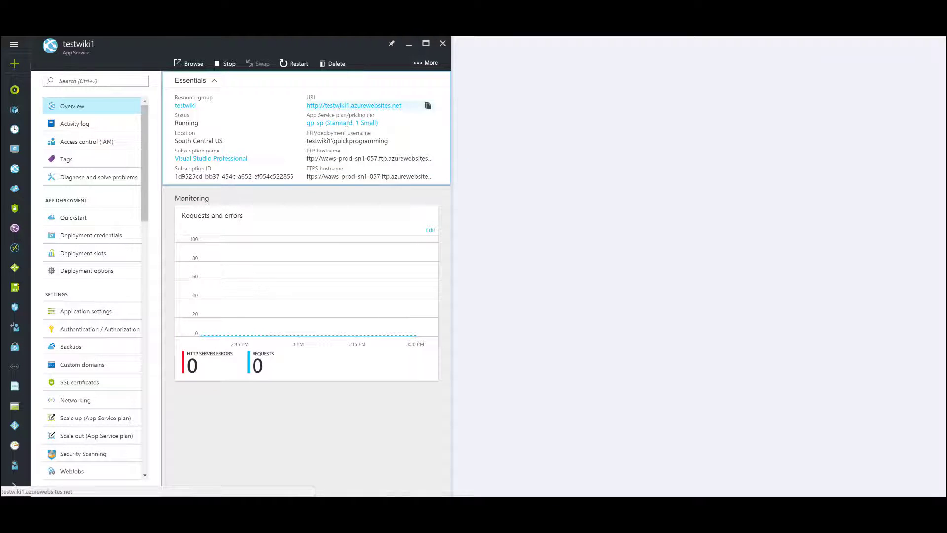
- Start the wiki setup from the testwiki1 site and keep en - English as both the user language and the wiki language
click(340, 106)
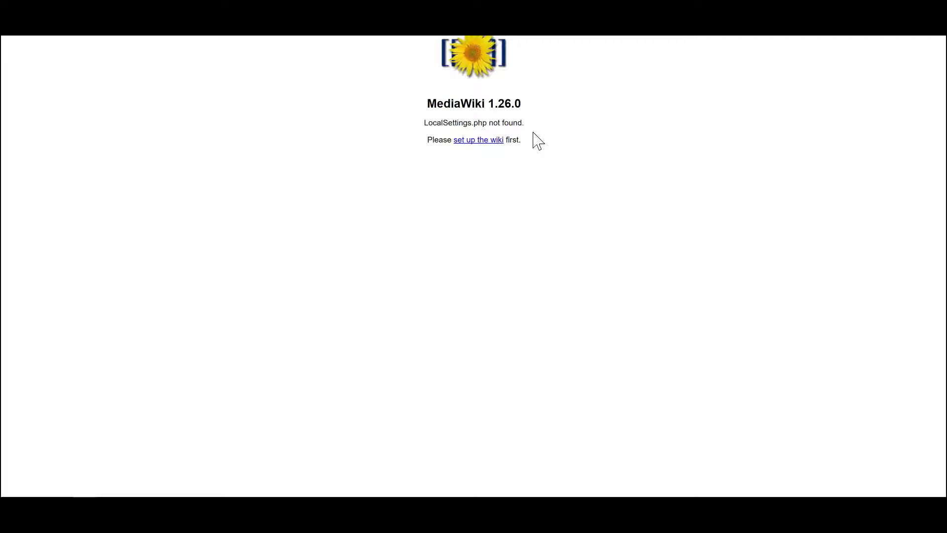
click(478, 140)
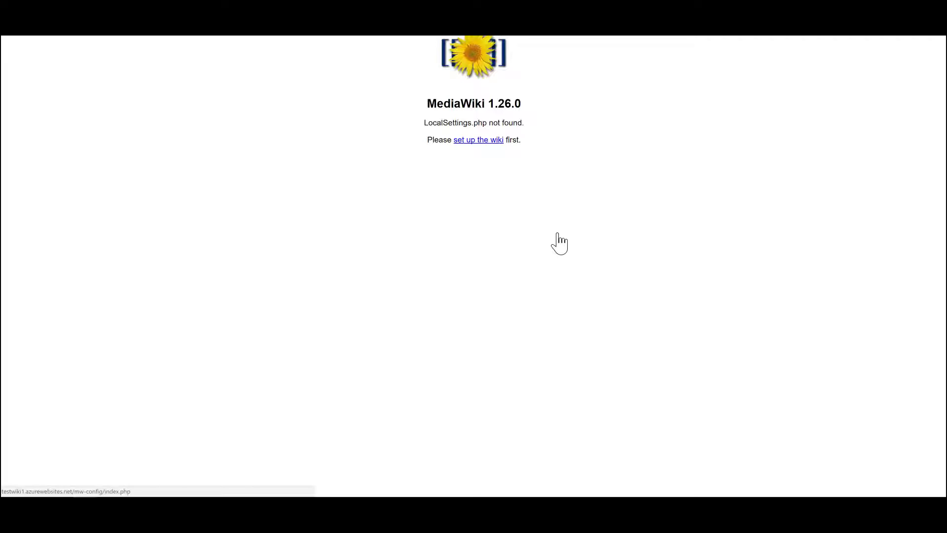
click(214, 175)
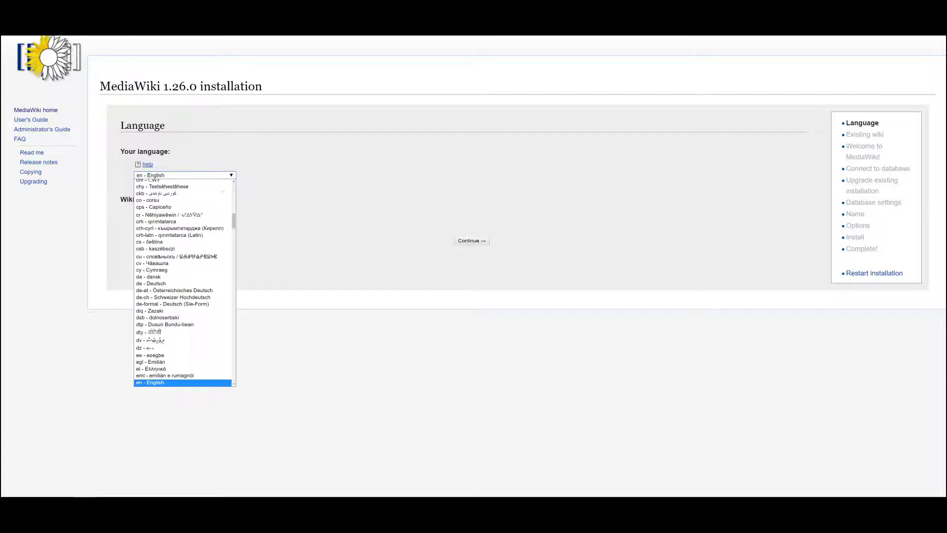
click(274, 180)
click(229, 222)
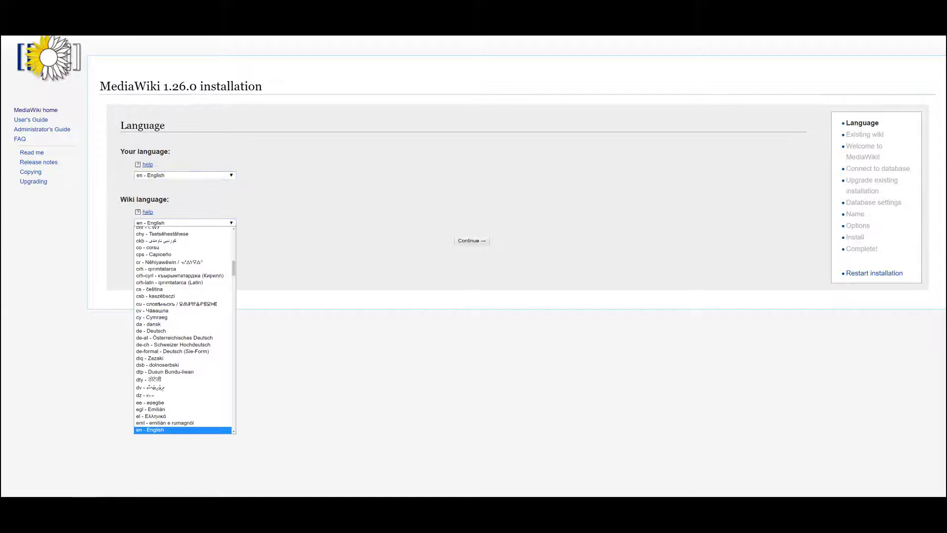
click(229, 222)
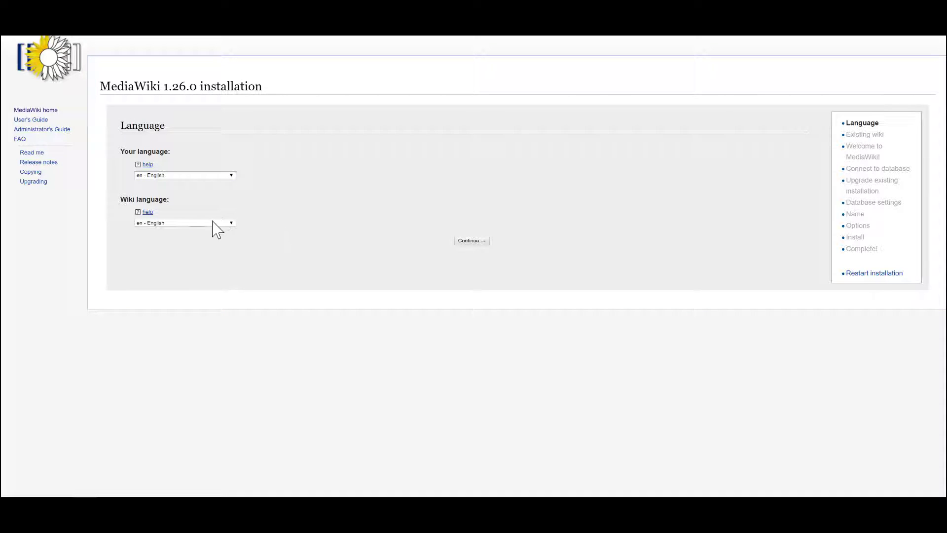
click(476, 241)
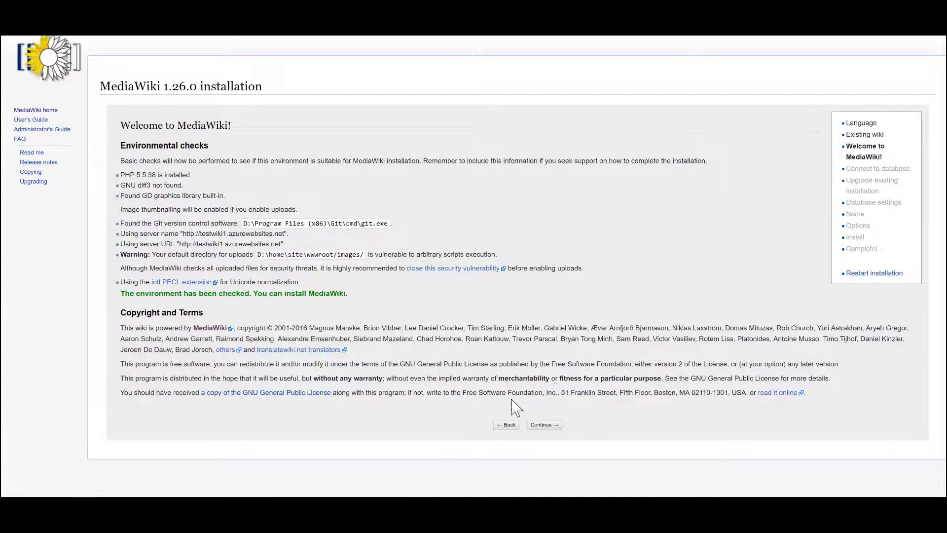
- Continue past the environment checks and fill in the database table prefix in the MySQL settings
click(544, 424)
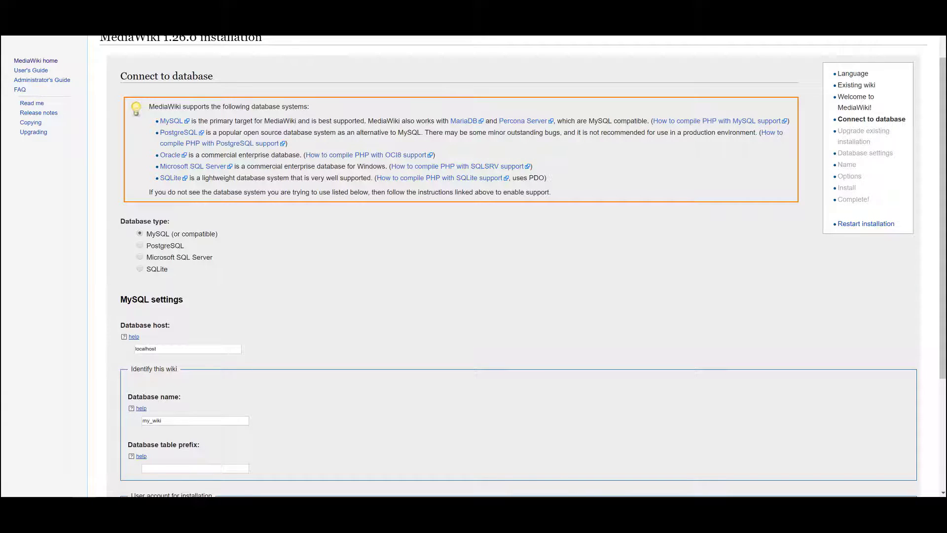
scroll(109, 277, down, 3)
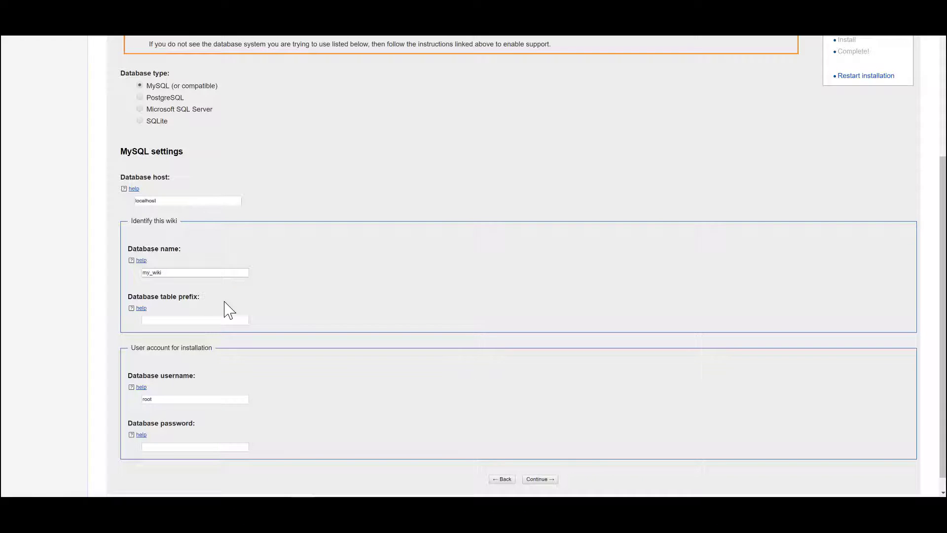
click(199, 319)
text(m)
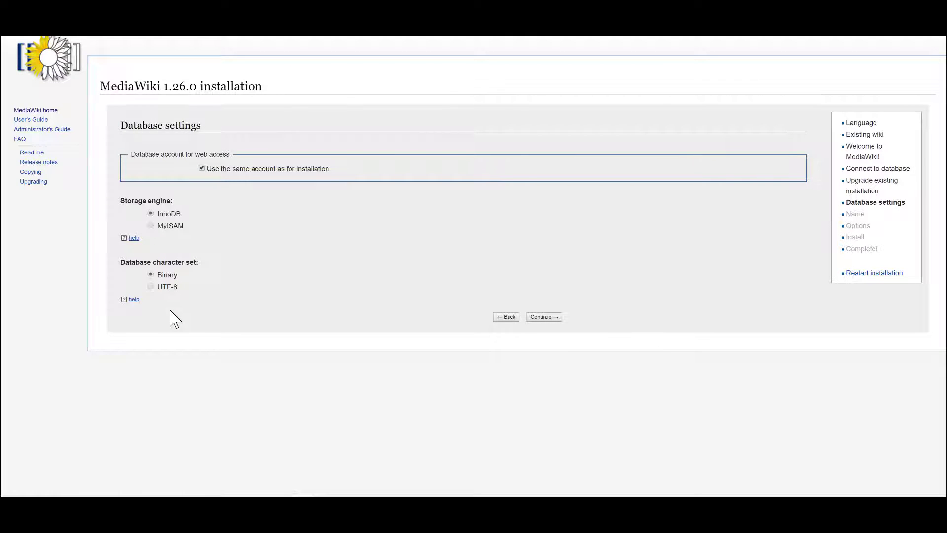
- Read the storage engine help and accept the database settings with InnoDB and the Binary character set
click(132, 239)
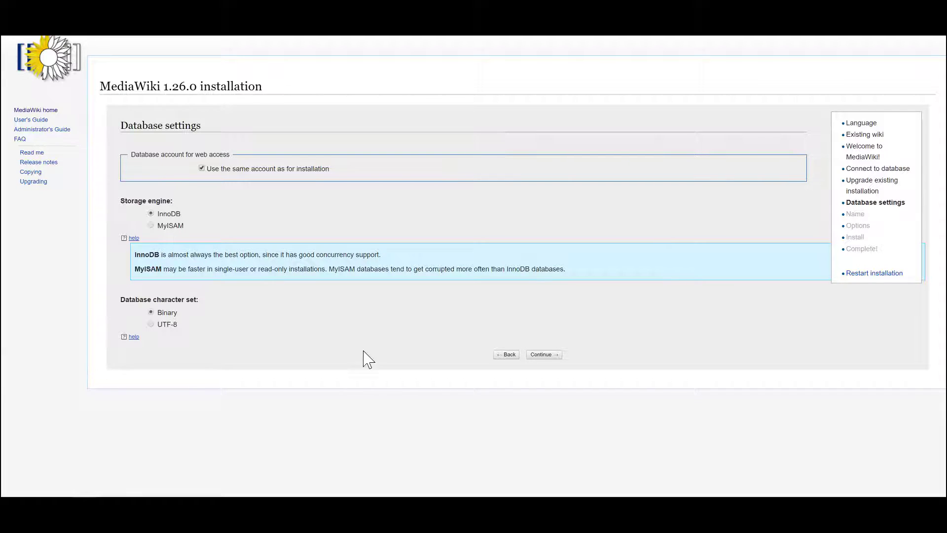
click(544, 356)
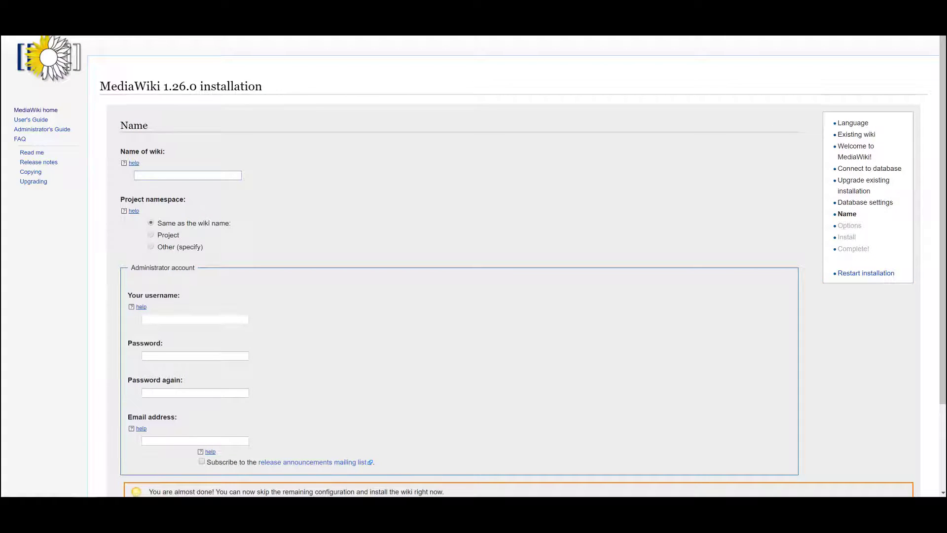
- Name the wiki Test_Wiki and fill in the administrator account's username, password and password confirmation
text(Test Wiki)
click(171, 323)
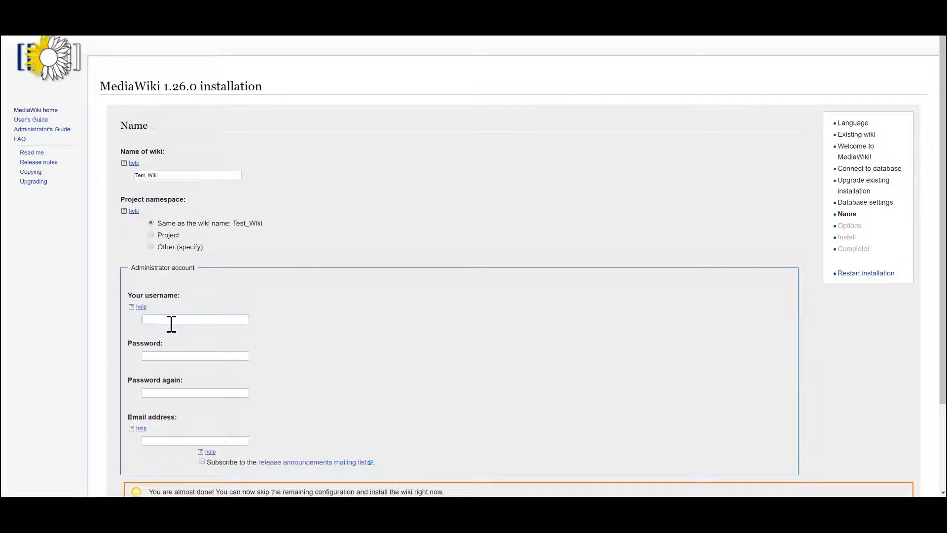
text(devon)
key(Tab)
text(•••••••••)
key(Tab)
text(•••••)
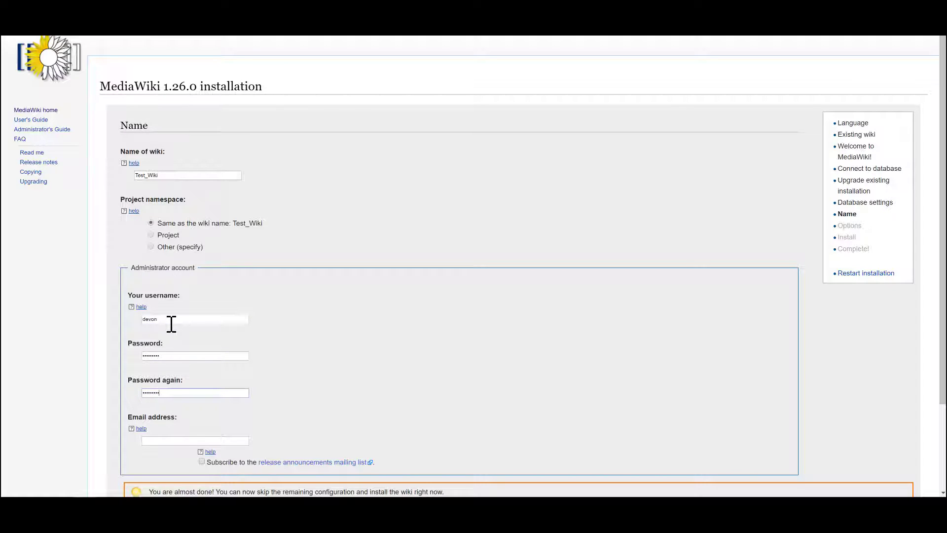
key(shift+Tab)
- Fill in the administrator's email address with the release announcements subscription enabled, and continue to the further installation options
click(178, 439)
scroll(190, 461, down, 2)
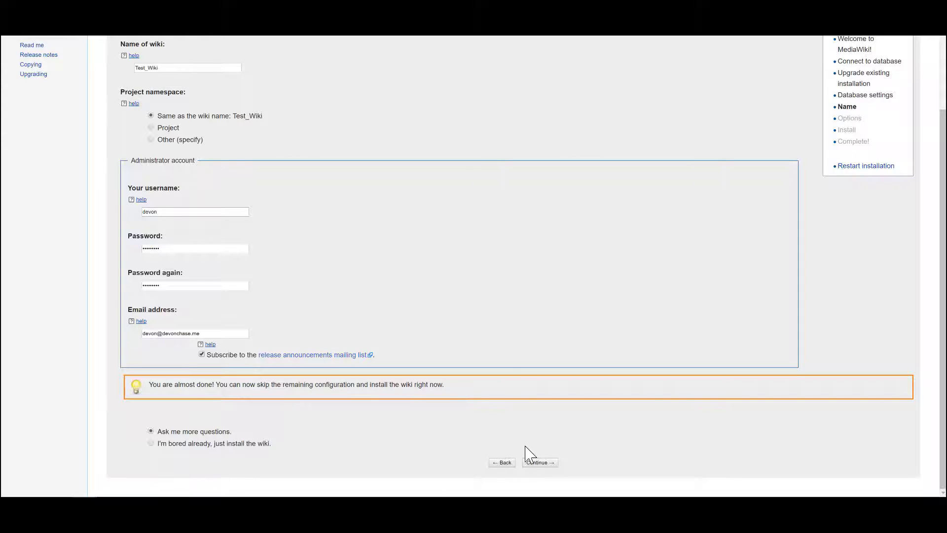
click(537, 464)
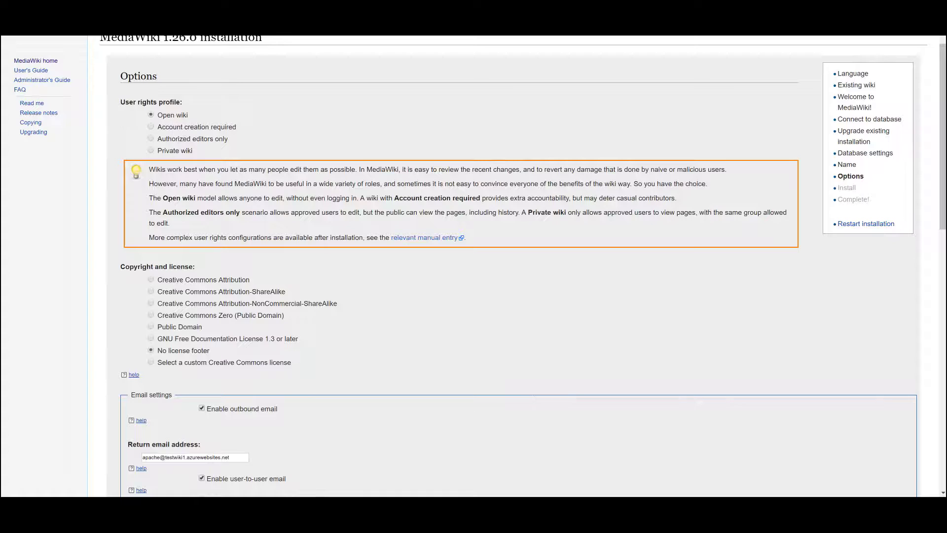
- Set the user rights profile to Account creation required and the license to Creative Commons Attribution-ShareAlike
click(151, 127)
scroll(393, 319, down, 2)
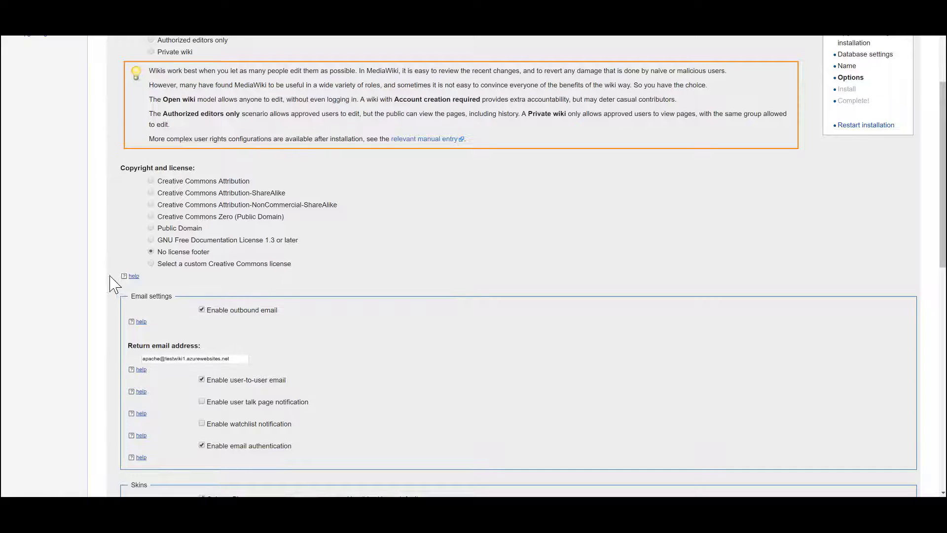
click(136, 277)
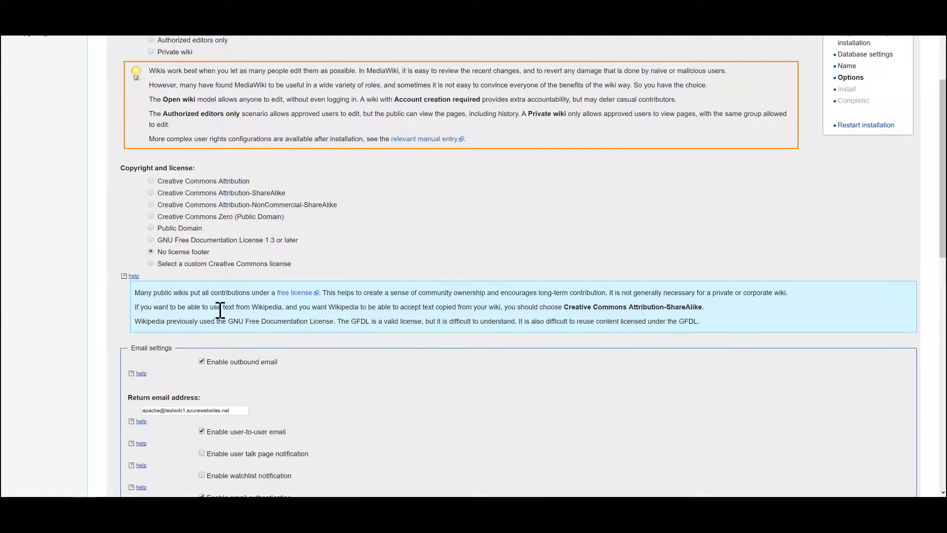
click(151, 193)
- Replace the return email address in the email settings with the administrator's email address
scroll(290, 270, down, 3)
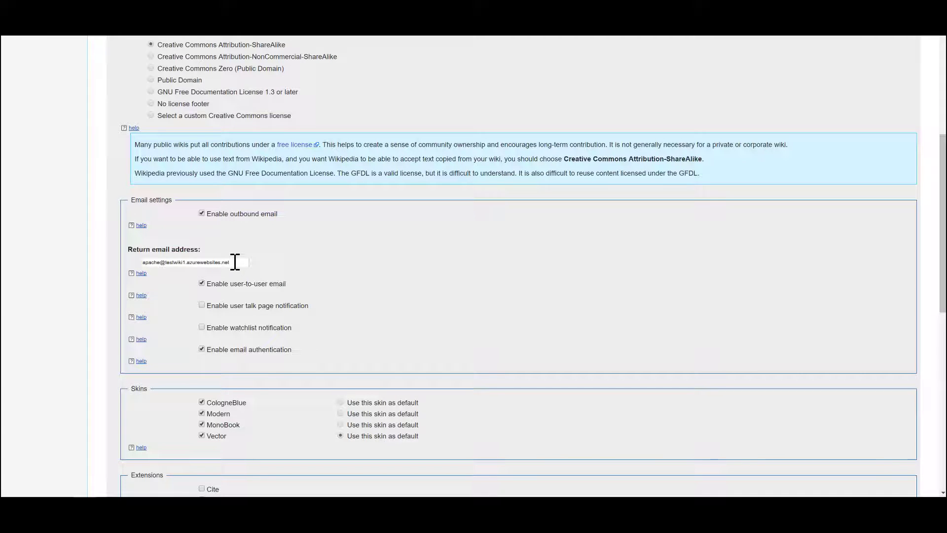
drag(235, 262, 86, 249)
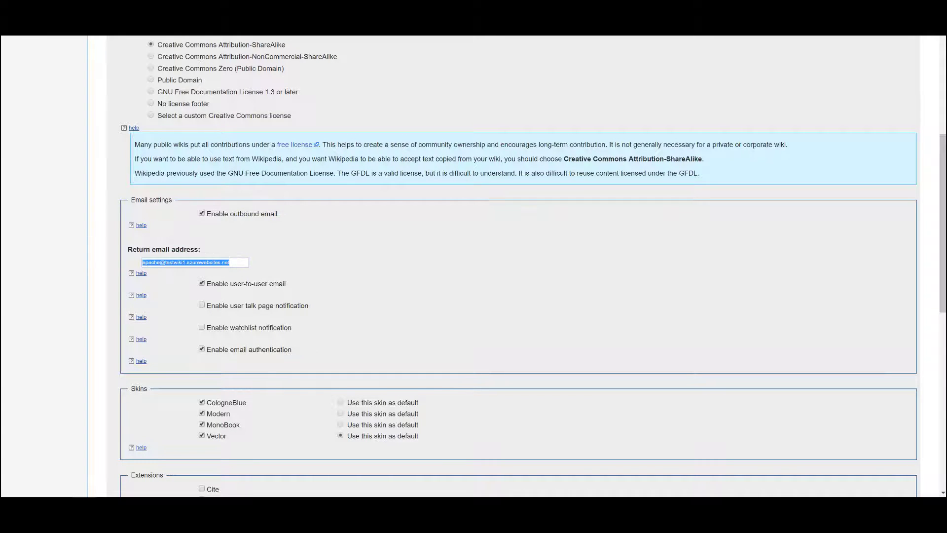
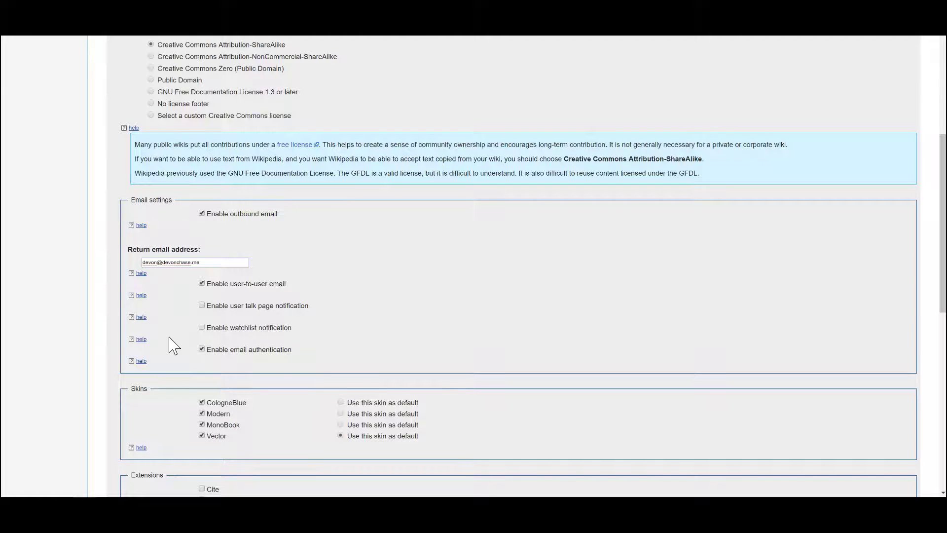
- Make CologneBlue the default skin for the wiki
scroll(321, 365, down, 2)
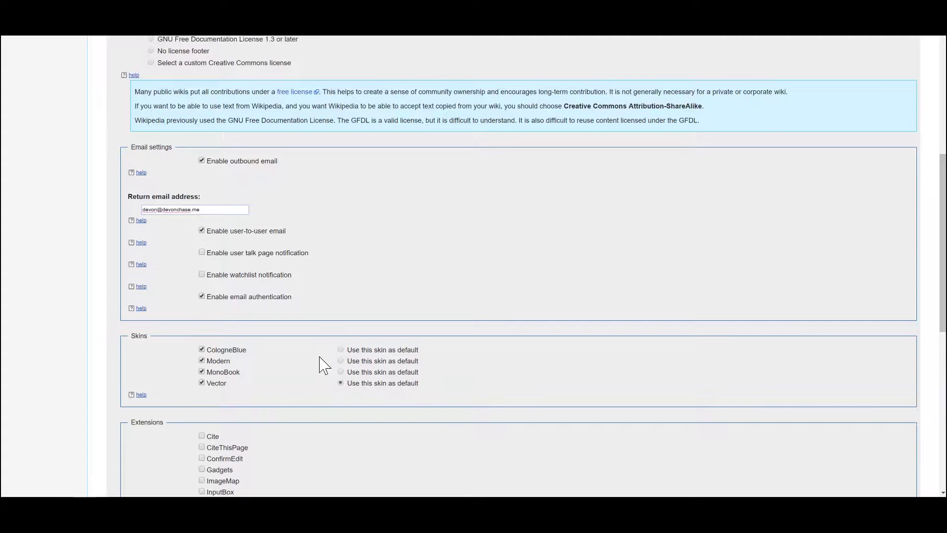
scroll(315, 362, down, 2)
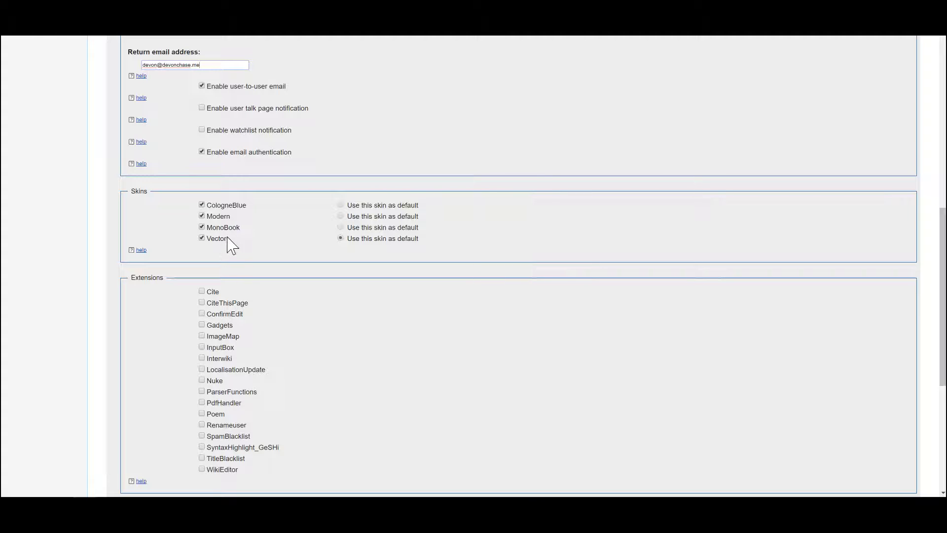
click(346, 206)
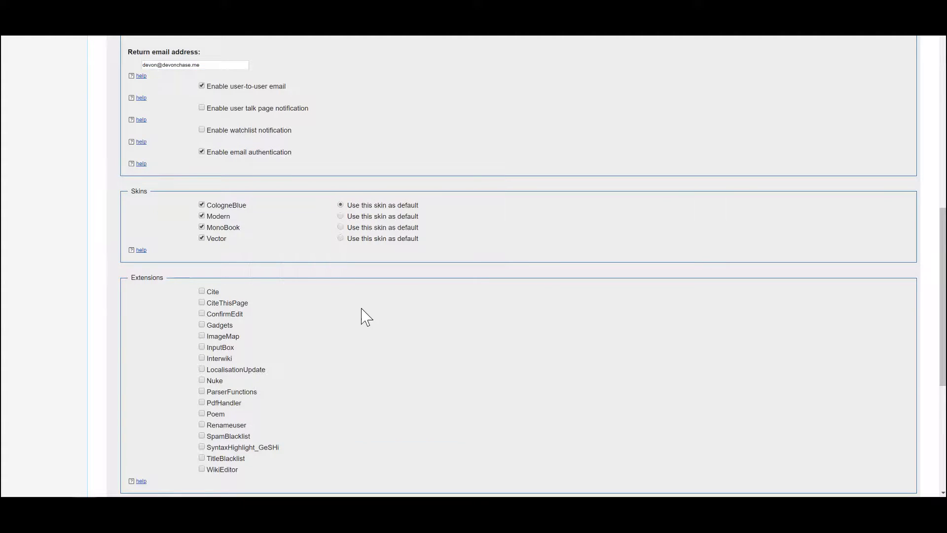
- Read the help for the list of available extensions and close it again
scroll(363, 314, down, 2)
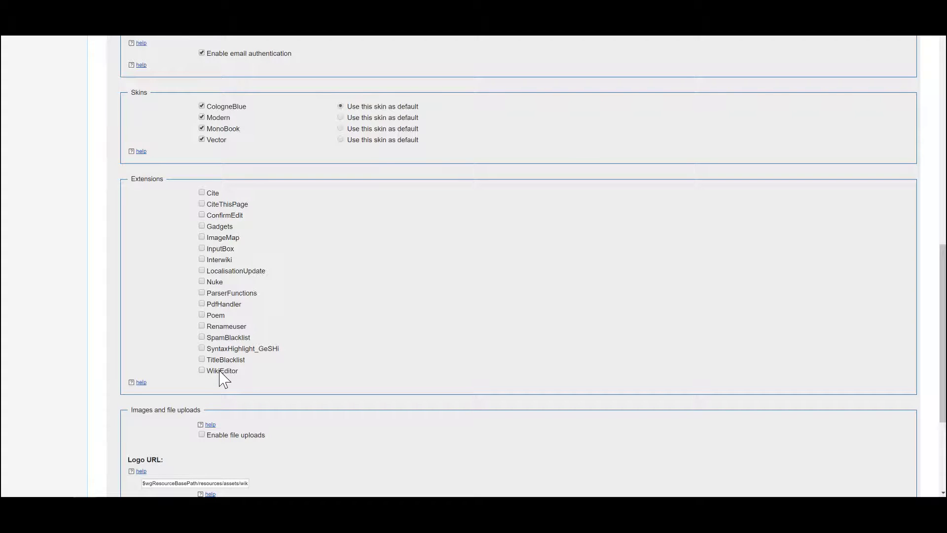
click(141, 382)
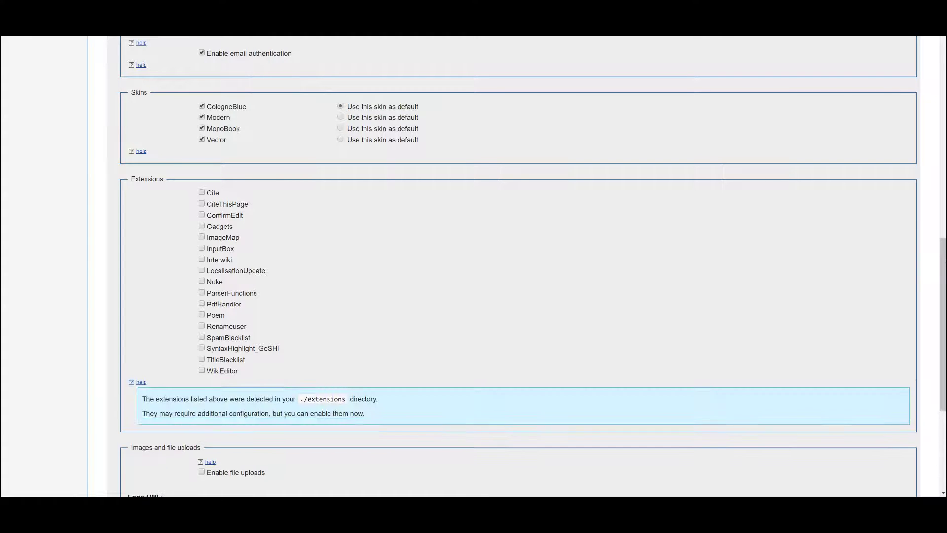
click(142, 382)
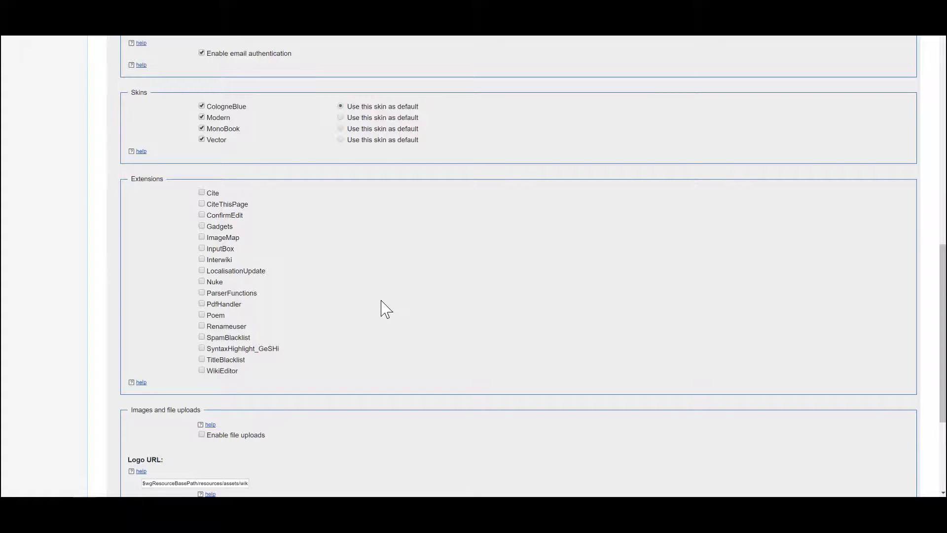
- Enable file uploads for the wiki and inspect the full path in the logo URL
scroll(387, 310, down, 1)
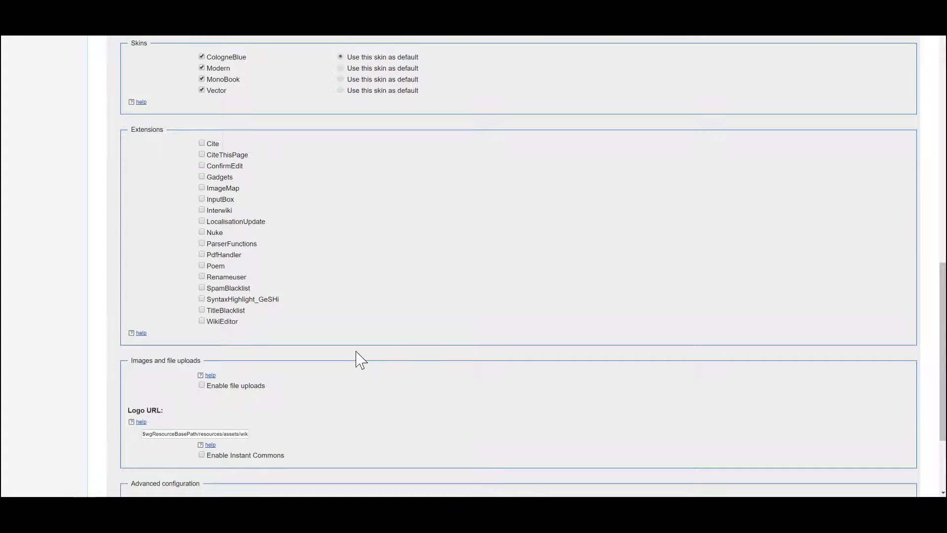
scroll(361, 360, down, 3)
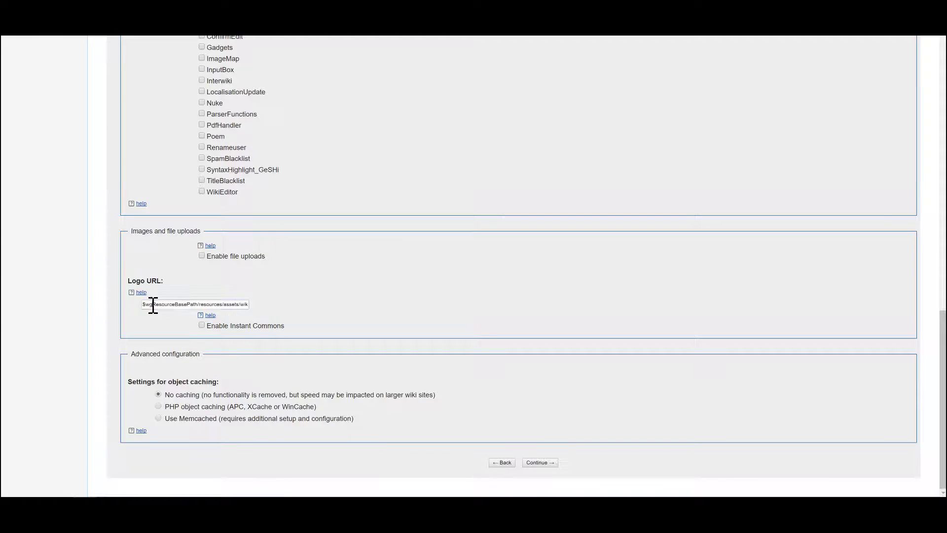
drag(153, 306, 285, 309)
click(255, 310)
click(202, 256)
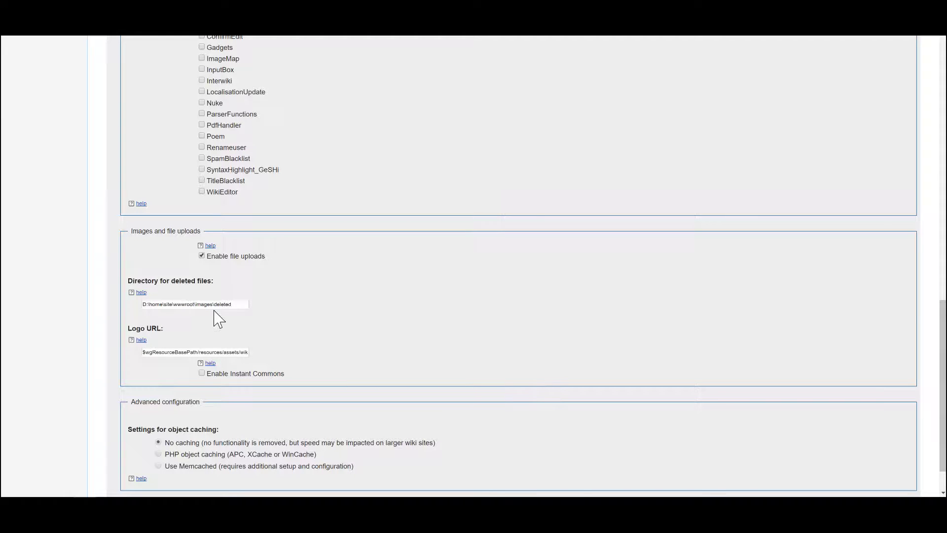
click(246, 353)
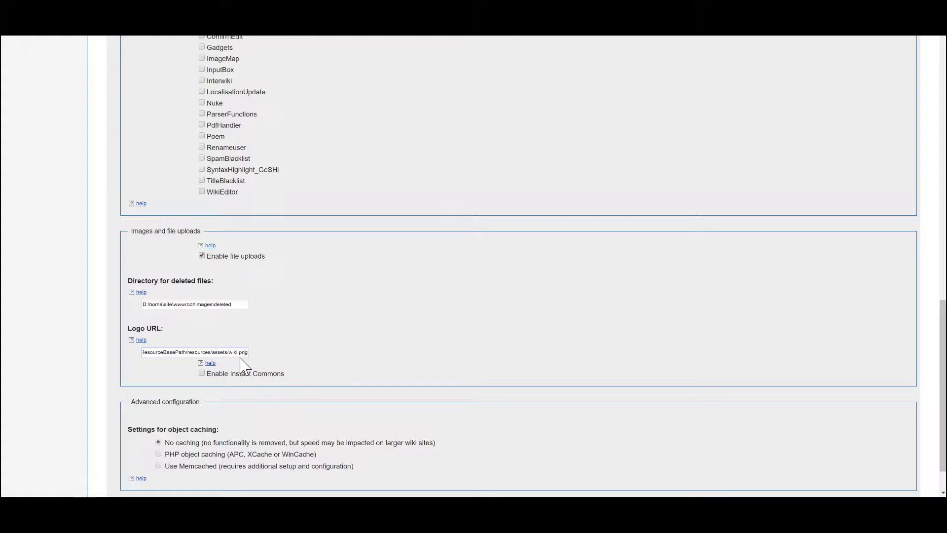
- Set object caching to PHP object caching (APC, XCache or WinCache) in the advanced configuration
scroll(290, 364, up, 20)
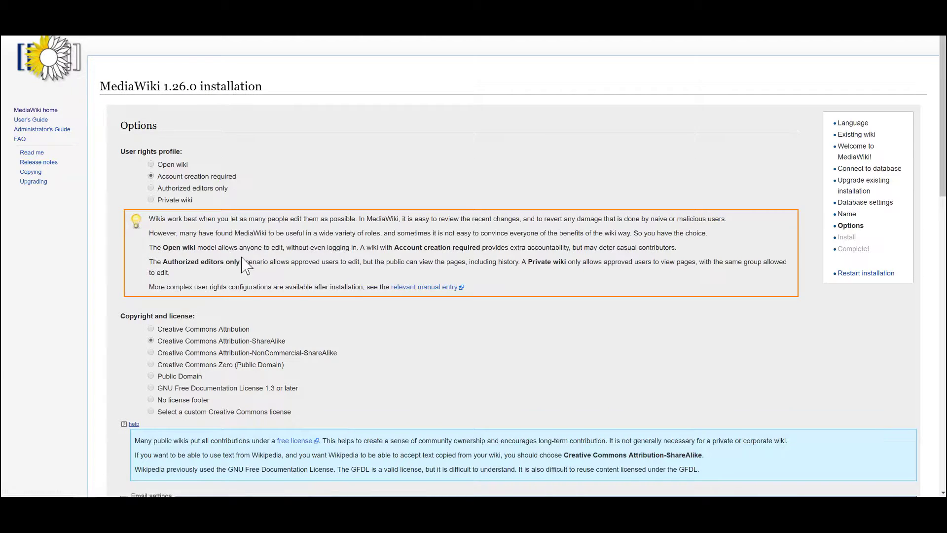
scroll(245, 267, down, 20)
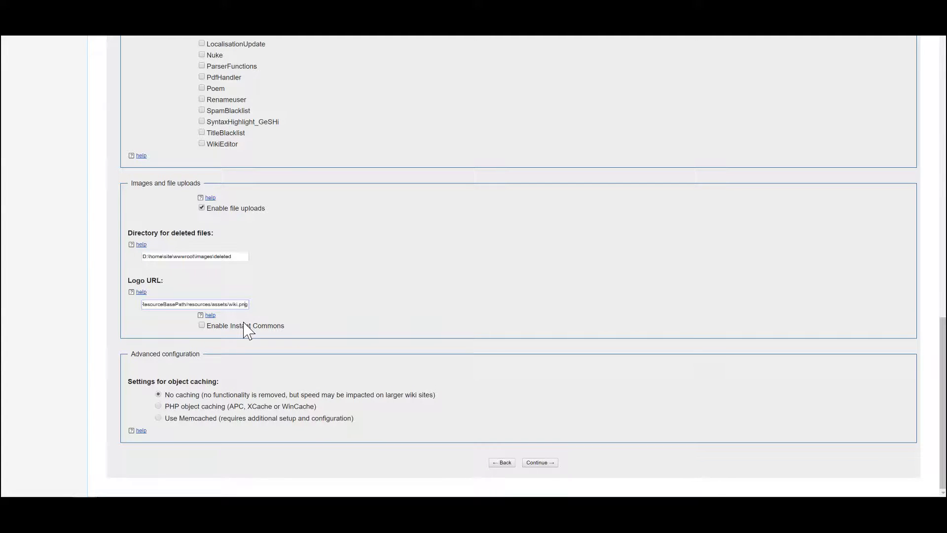
click(158, 406)
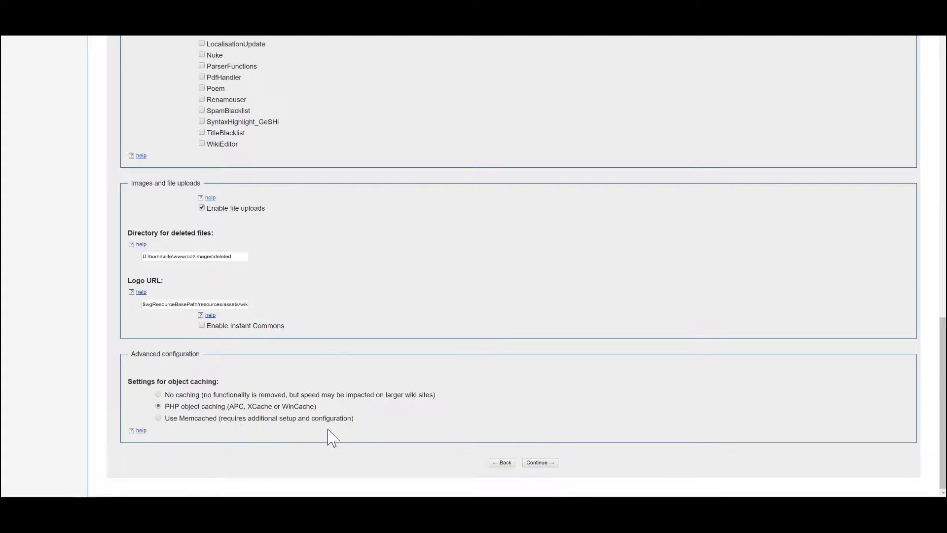
- Accept the configured options, run the MediaWiki installation and continue to its completion page
click(539, 464)
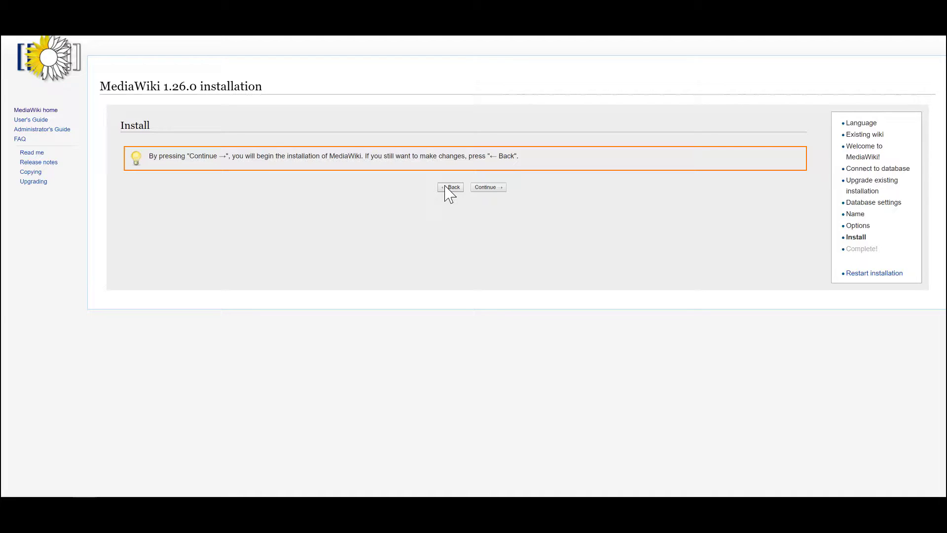
click(484, 187)
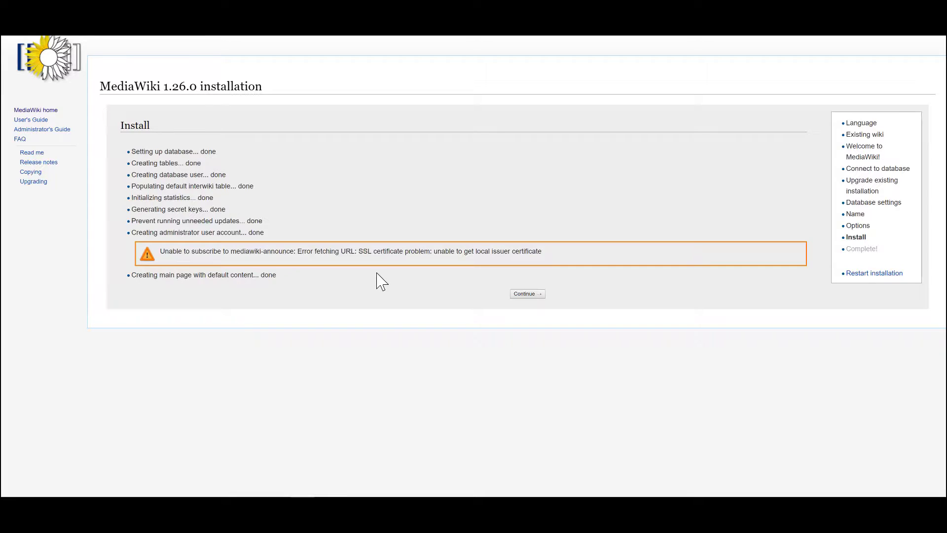
click(525, 294)
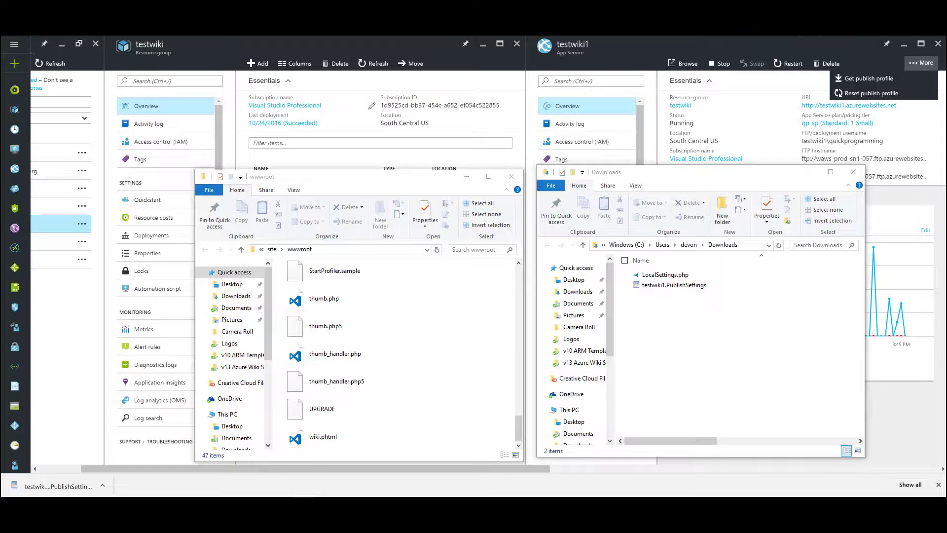
- Copy LocalSettings.php from the Downloads folder into the site's wwwroot folder
click(672, 275)
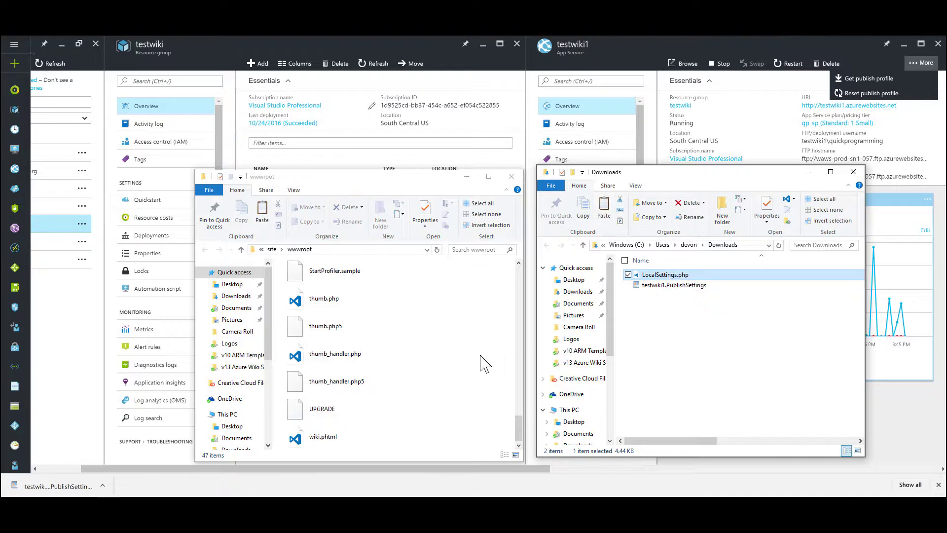
click(458, 345)
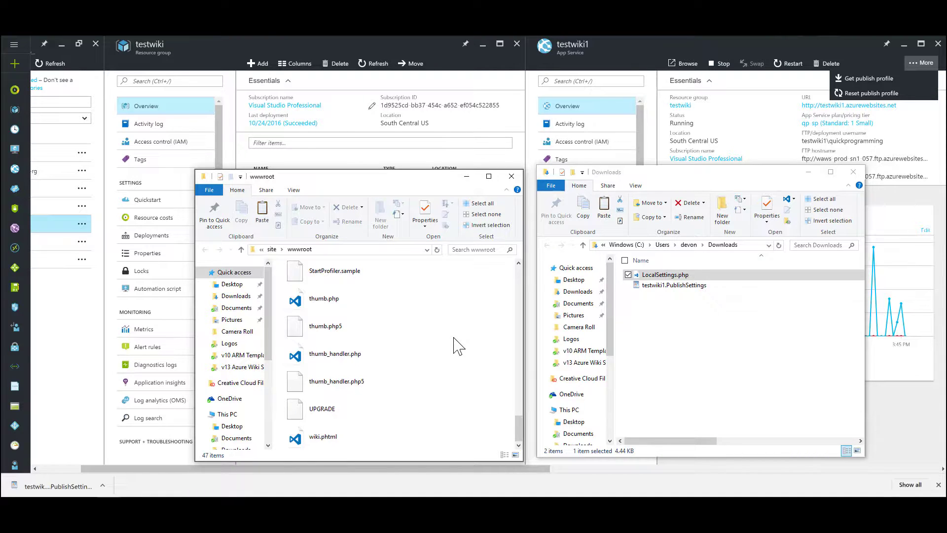
key(ctrl+v)
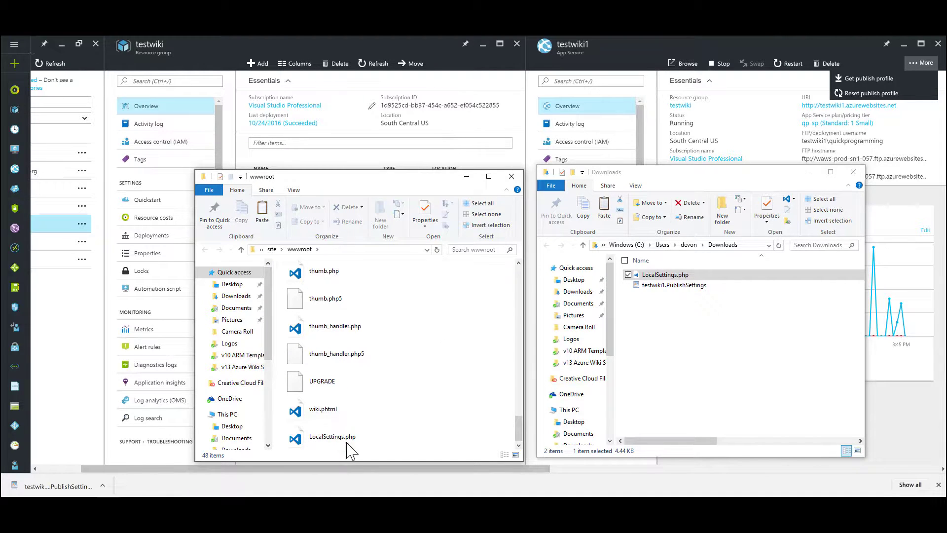
click(348, 443)
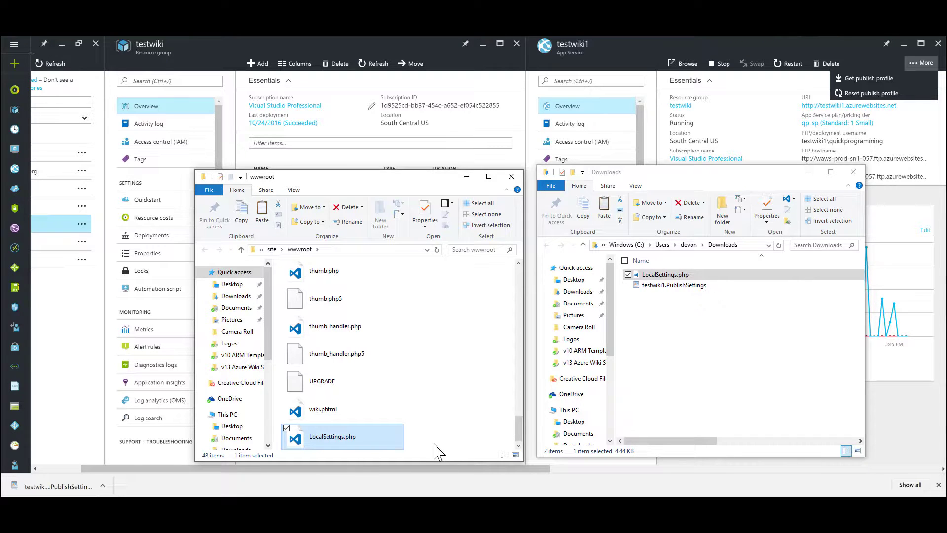
click(651, 276)
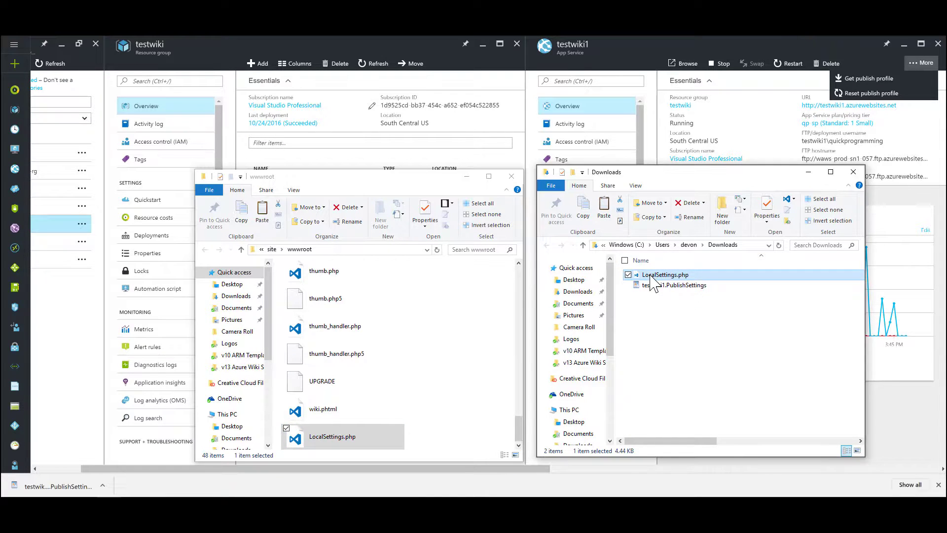
drag(651, 276, 417, 409)
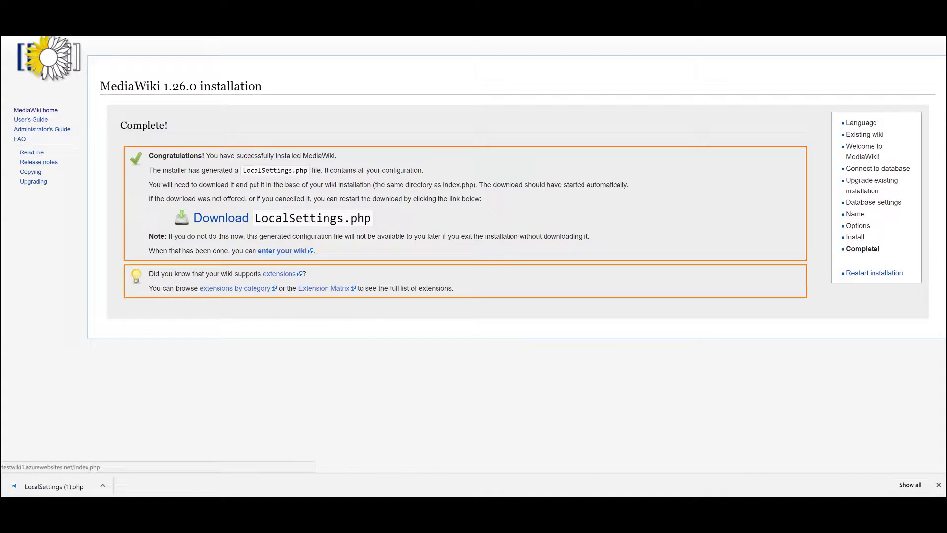
- Enter the newly installed wiki and log in with the administrator's username and password
click(282, 251)
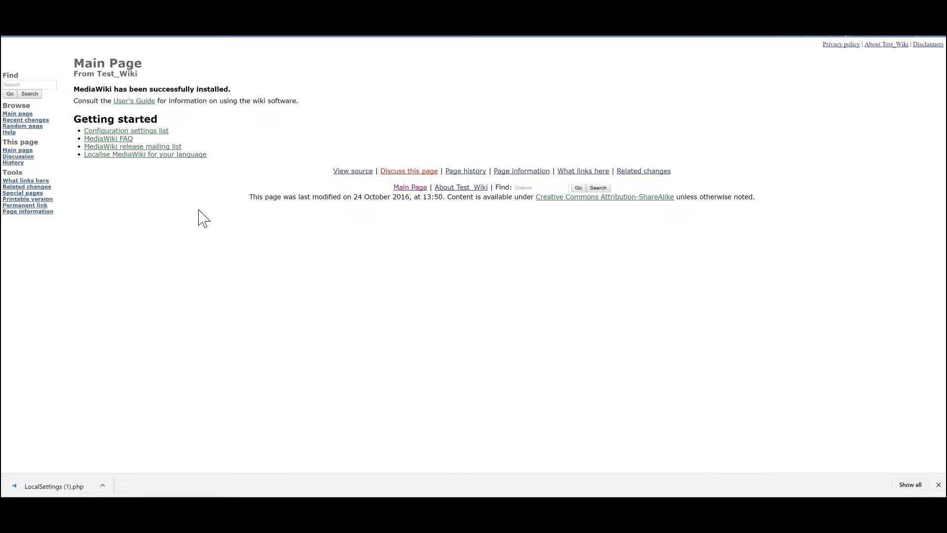
click(924, 36)
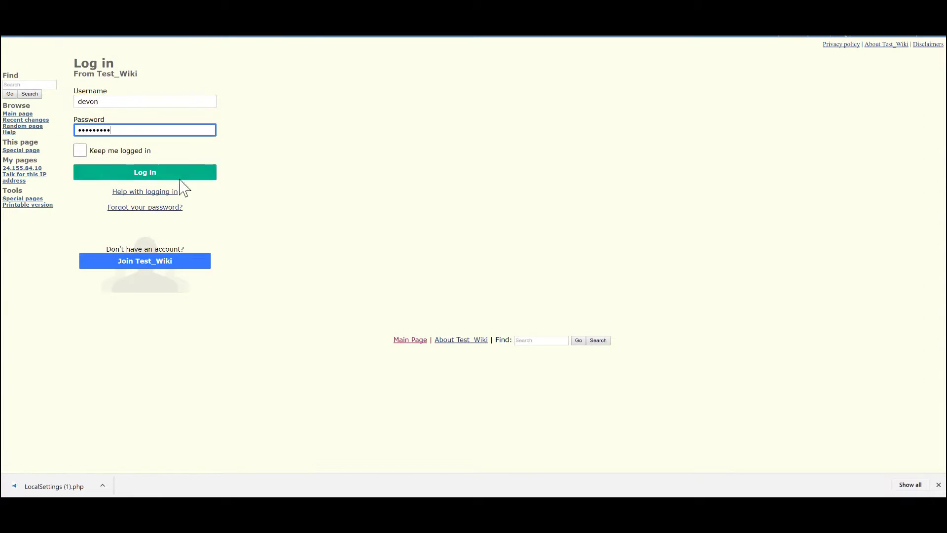
click(179, 177)
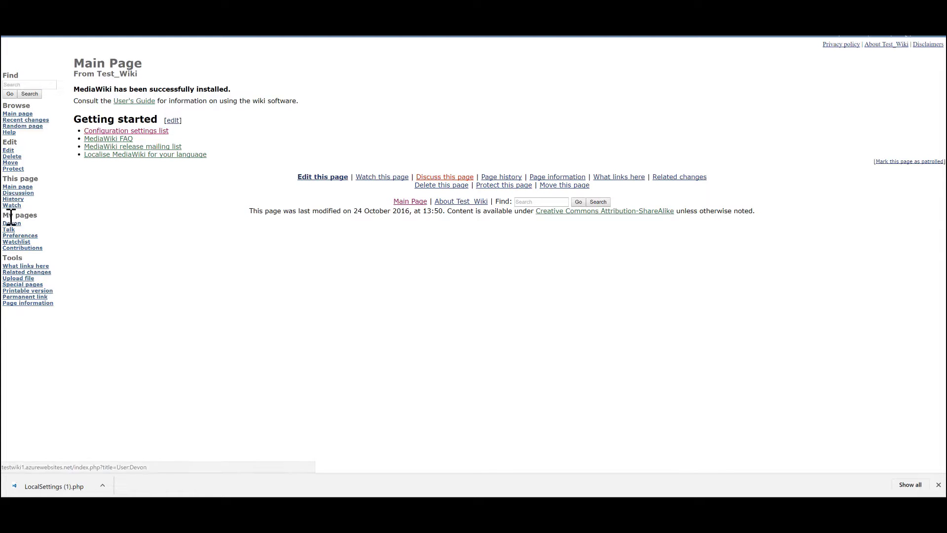
- Open the preferences of the logged-in wiki account
click(34, 236)
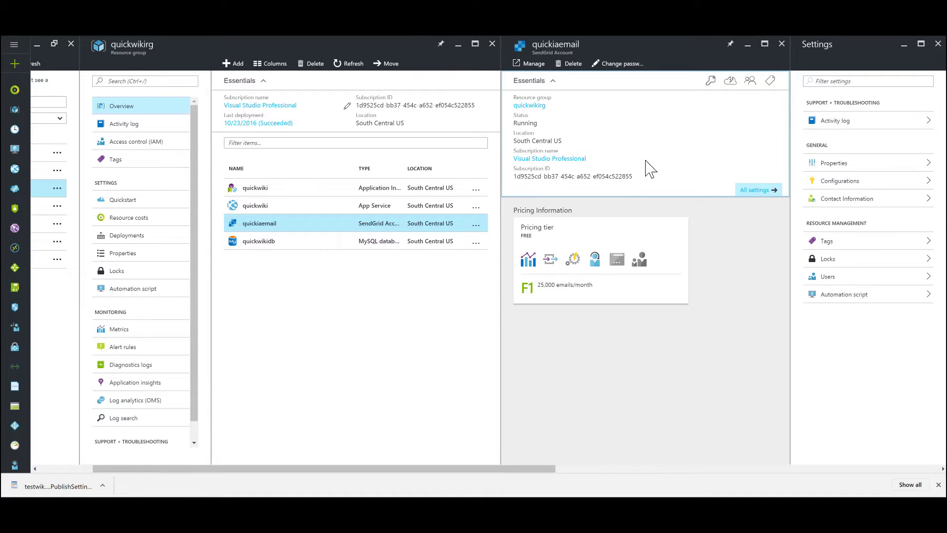
- Switch to the Azure portal and examine the settings of the quickiaemail SendGrid account
drag(510, 469, 735, 475)
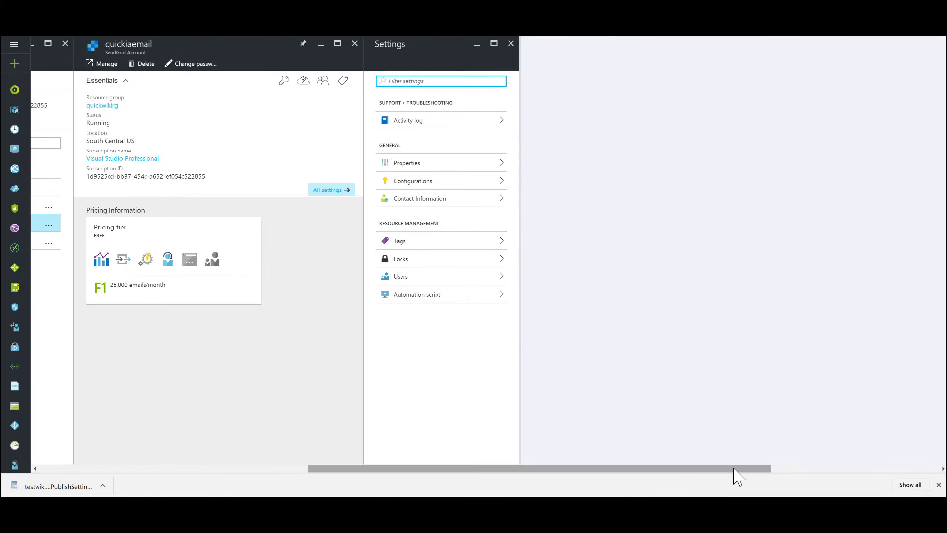